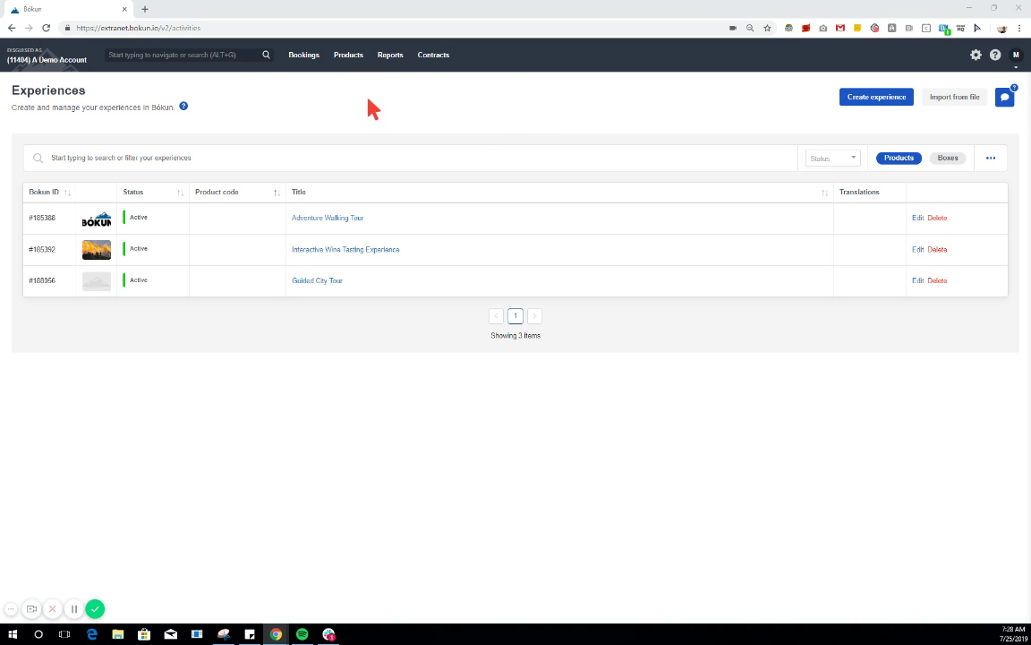
Create a Tour / Activity experience titled "Family Friendly Hiking Tour" and save it with a 1-hour duration
click(881, 104)
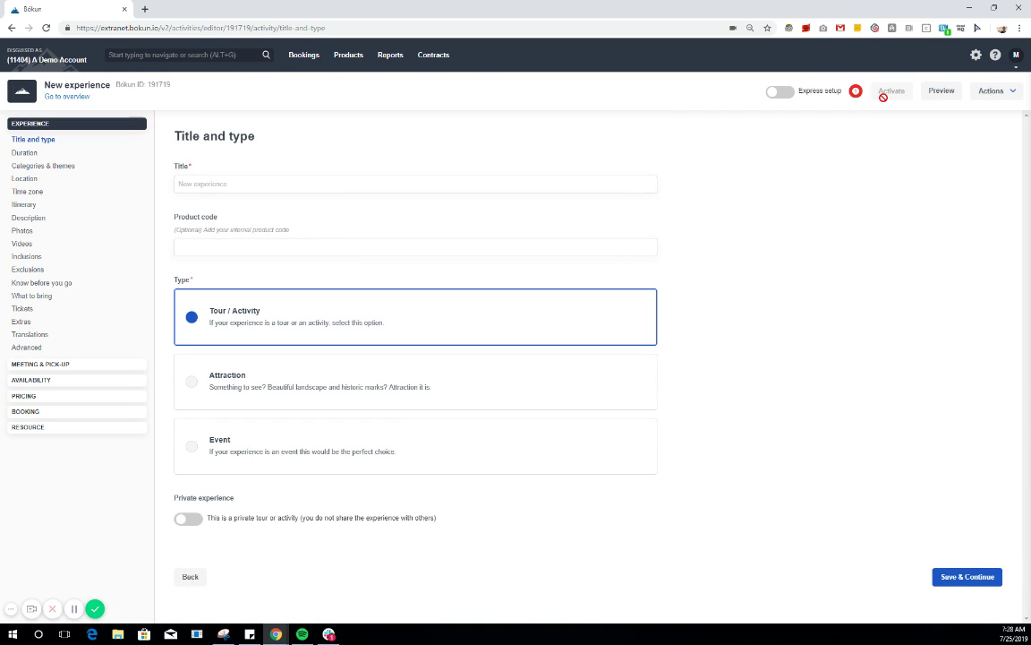
click(263, 182)
text(Family Friendly H)
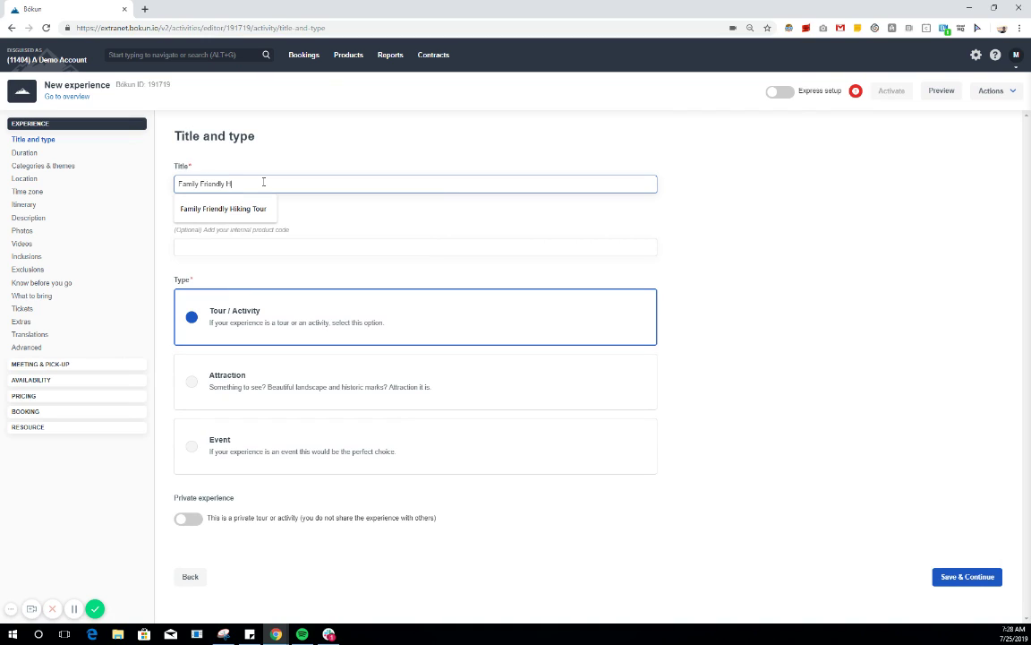
text(iking Tour)
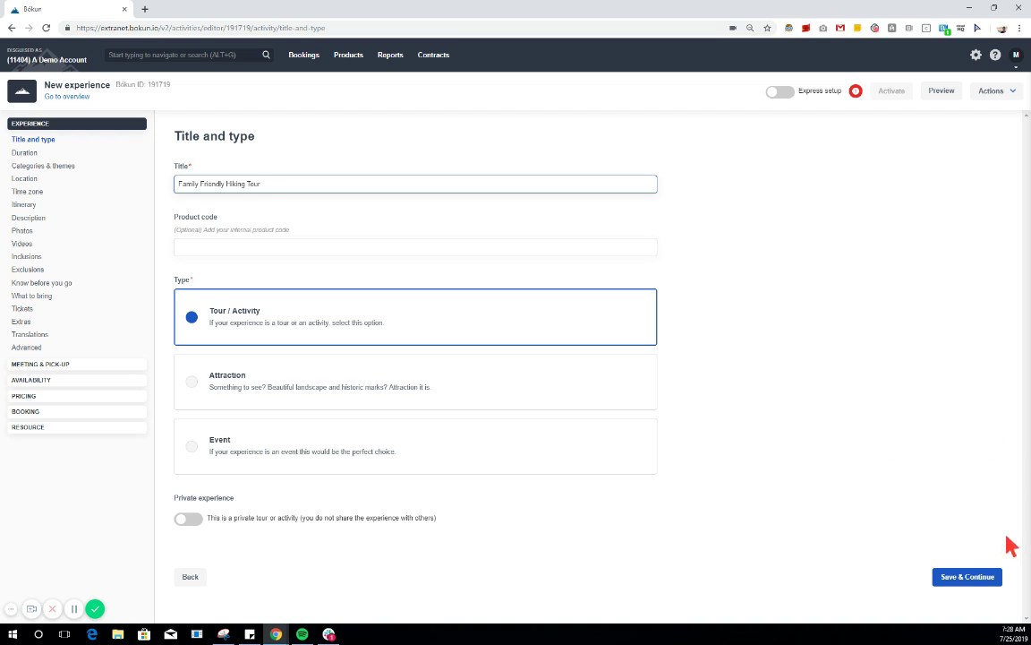
click(980, 578)
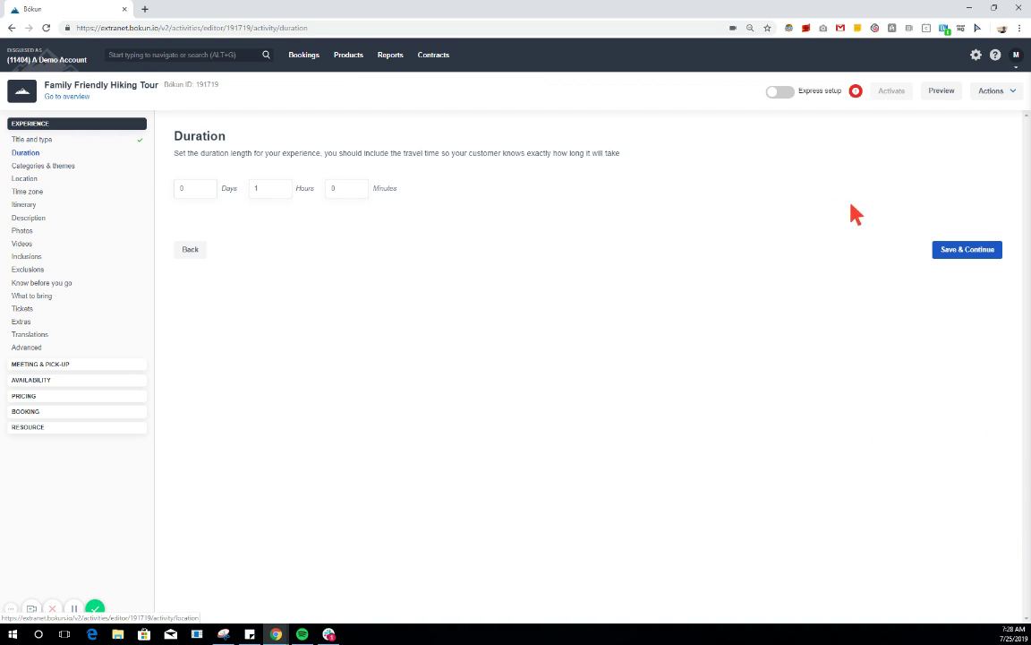
click(951, 250)
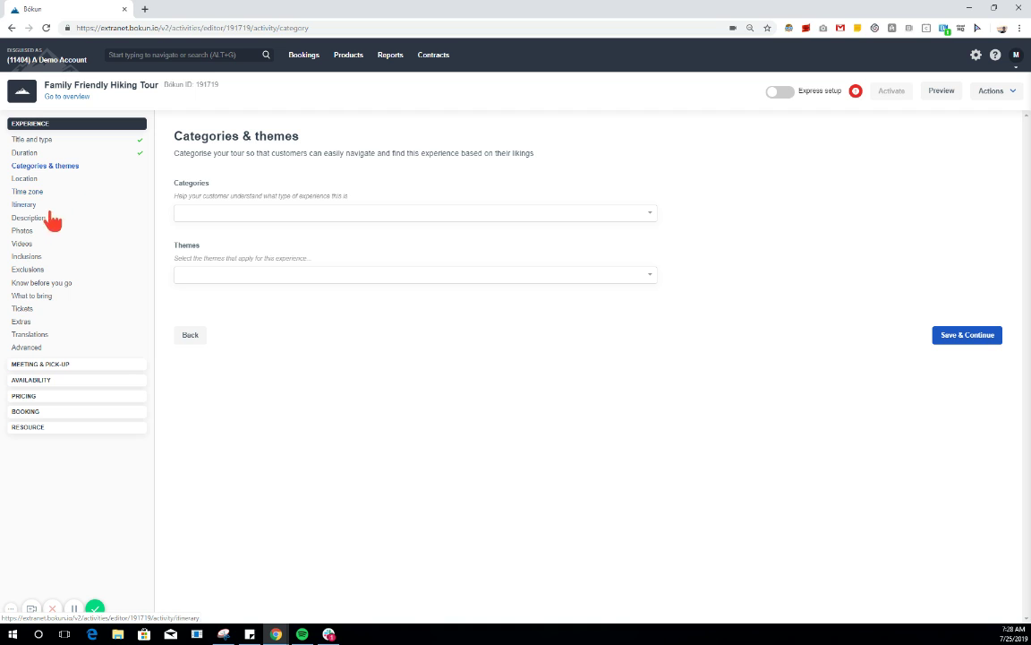
Look through the experience's Photos, Videos, Inclusions and Exclusions settings
click(27, 232)
click(25, 243)
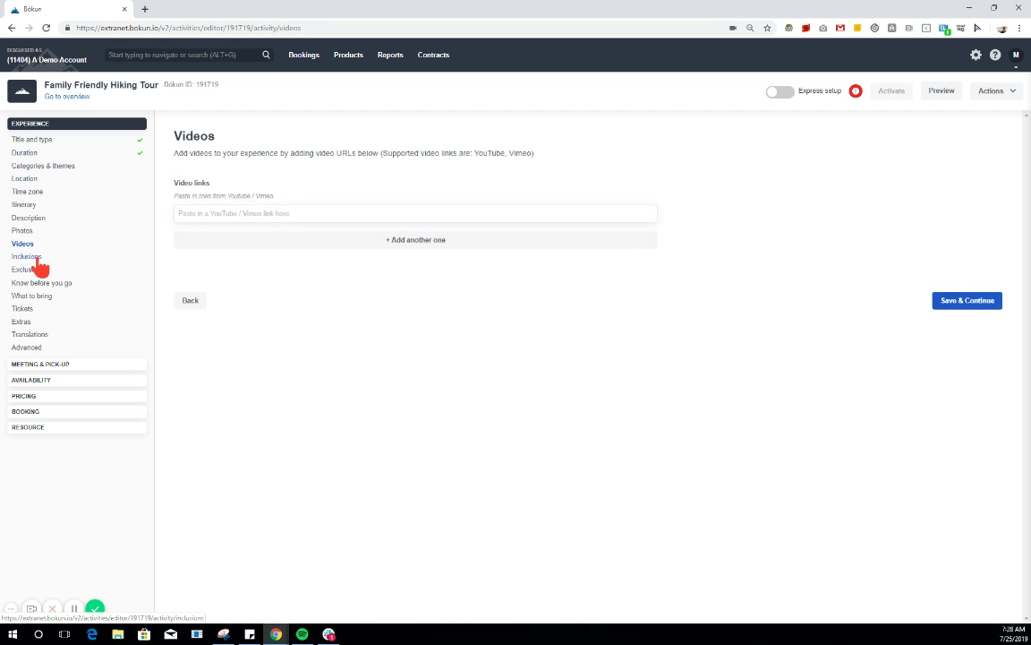
click(28, 257)
click(39, 270)
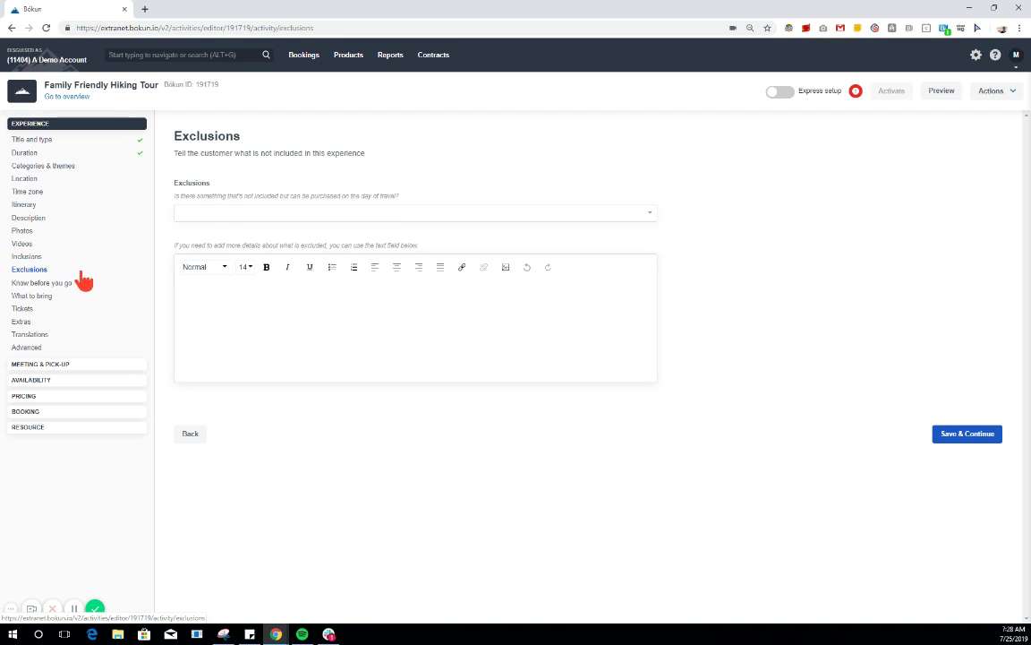
Try the one-ticket-per-participant option, turn it back off and save the experience's ticket settings
click(20, 309)
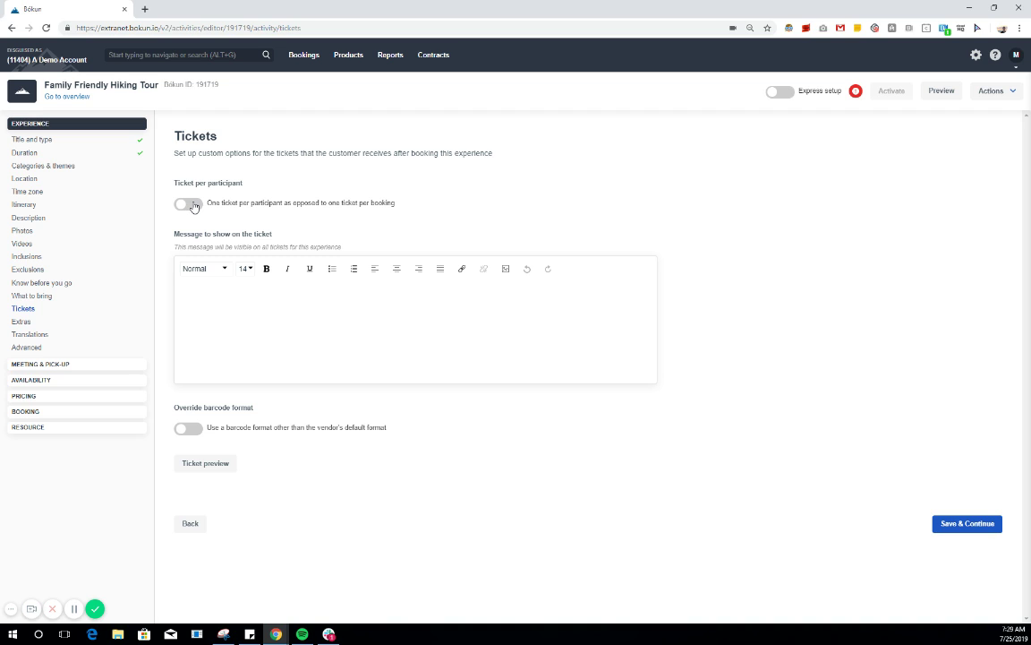
click(193, 205)
click(194, 208)
click(973, 526)
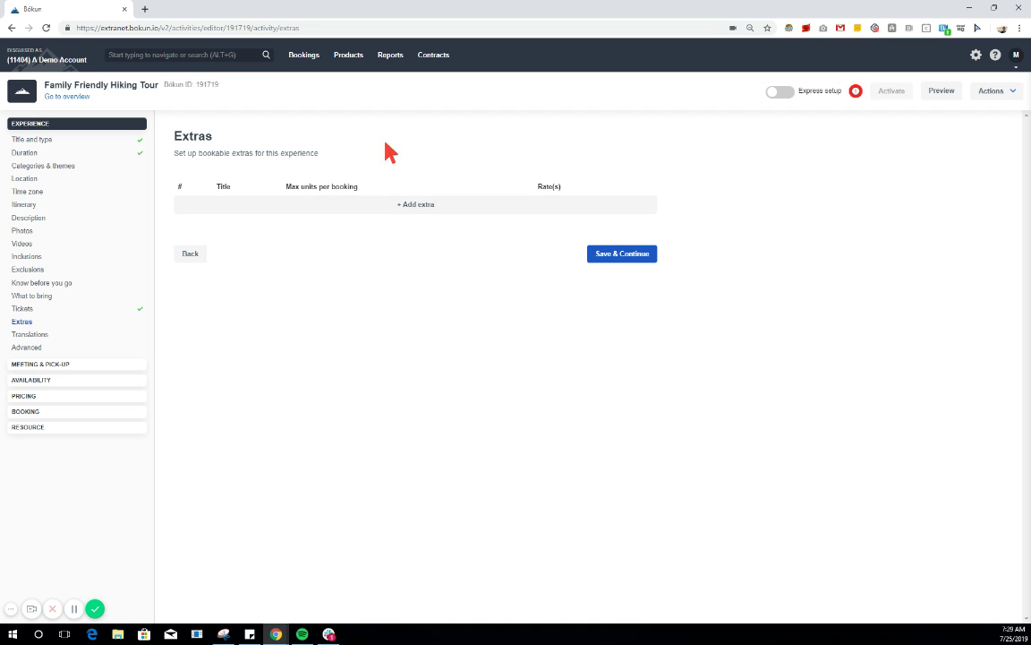
Add a bookable extra titled "Hiking Boots" limited to Maximum by participant, and save the extras
click(418, 206)
click(307, 130)
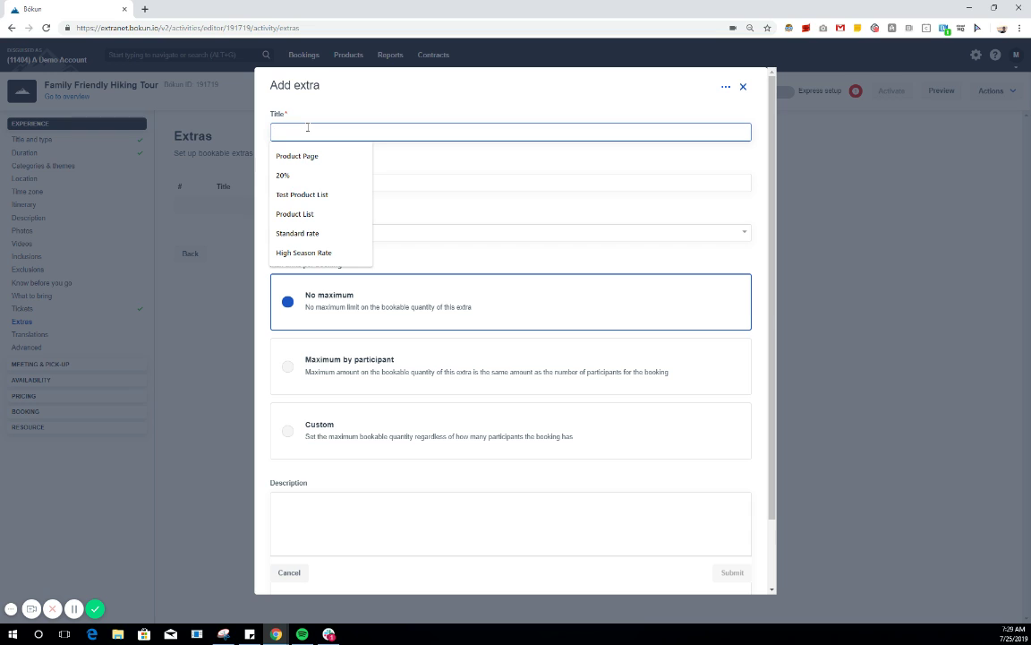
text(Hiking Boots)
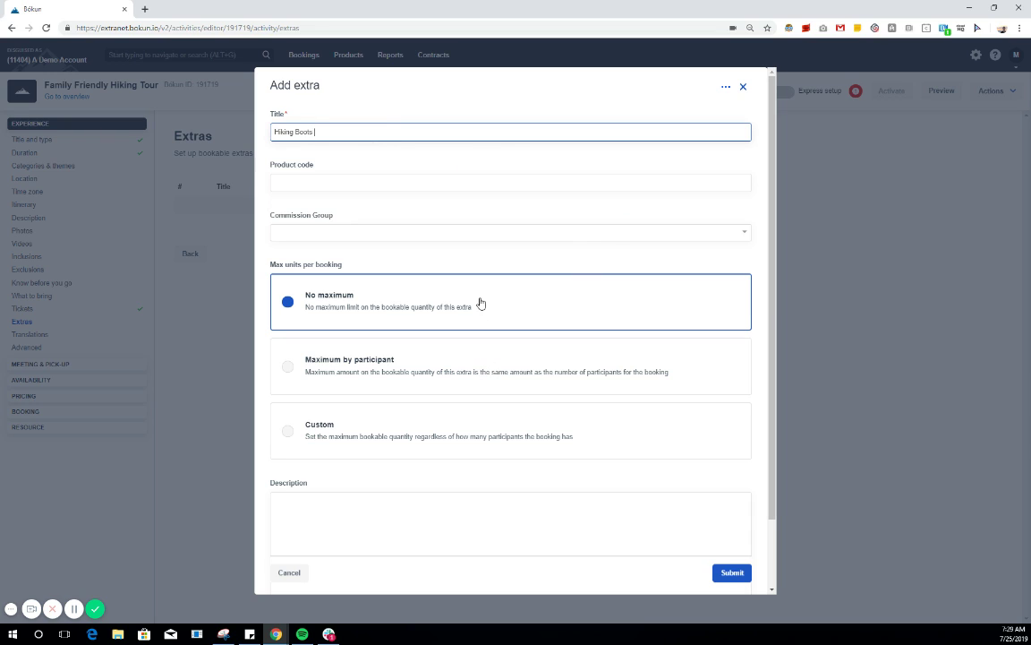
click(467, 369)
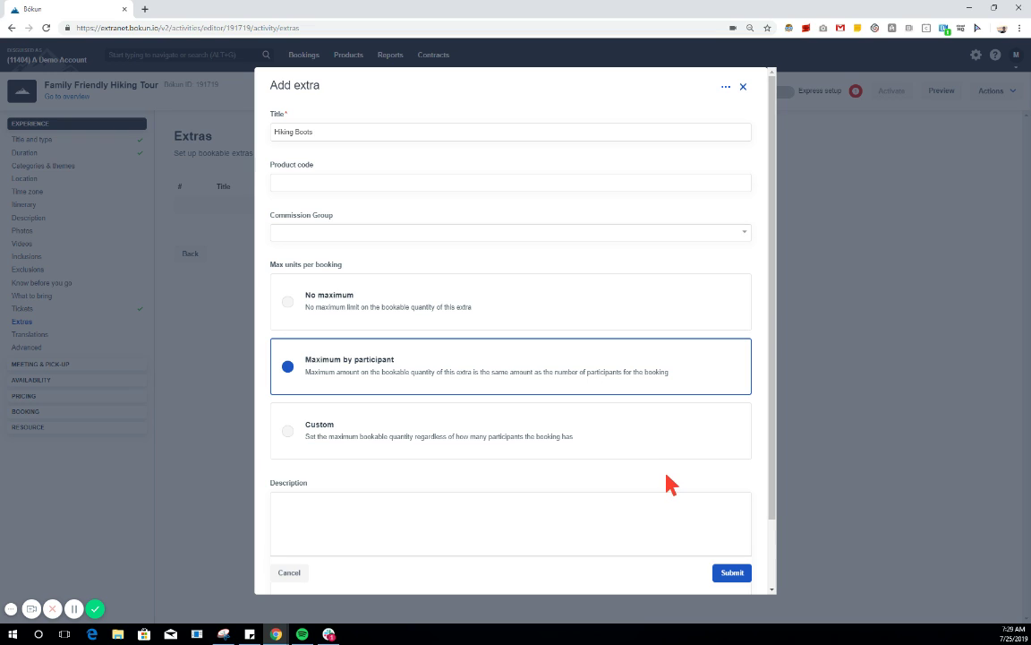
click(734, 571)
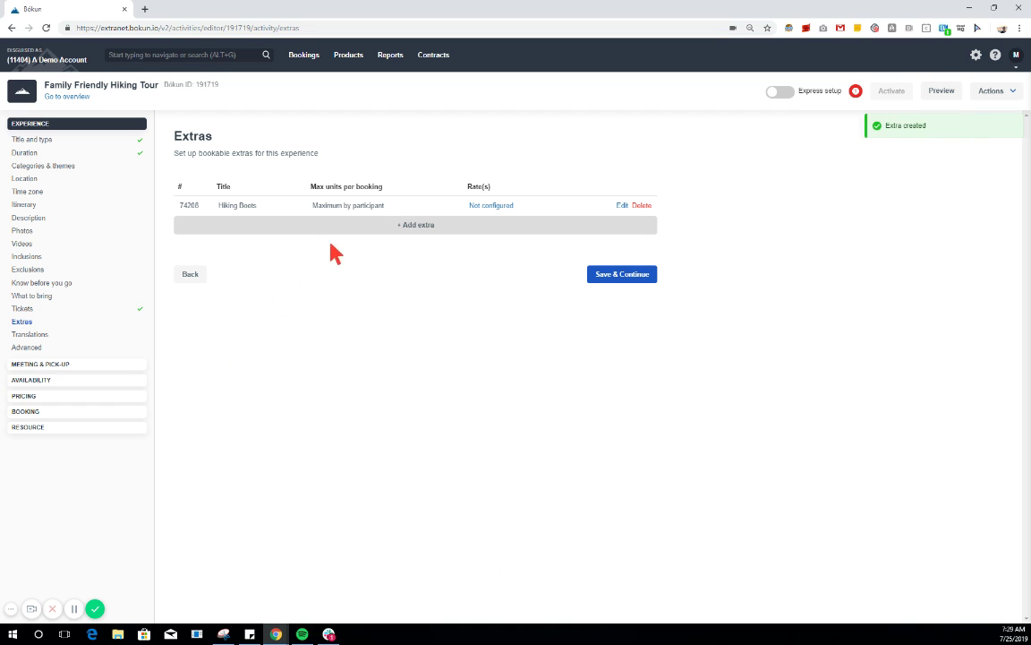
click(617, 277)
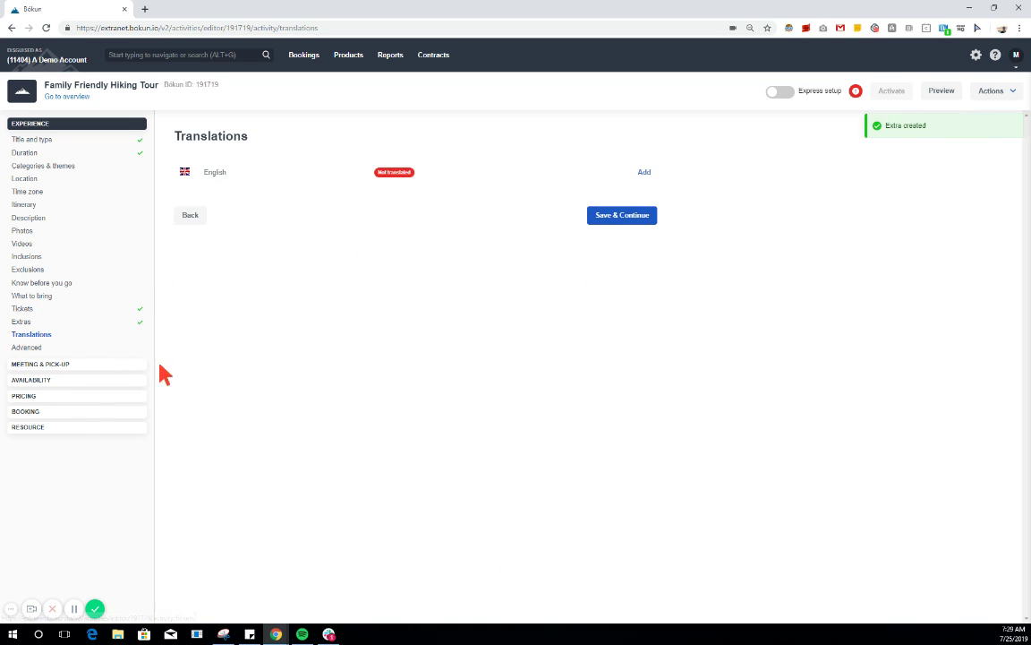
Save Meet on location as the meeting option and add a start point titled "Starting Point of Tour" with its street address
click(49, 375)
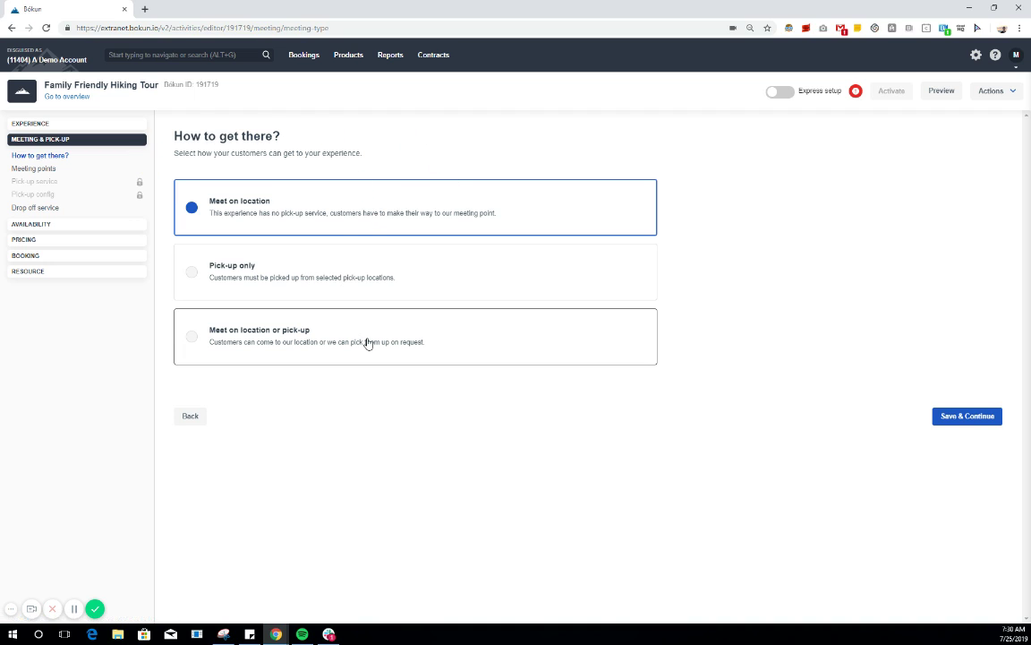
click(965, 417)
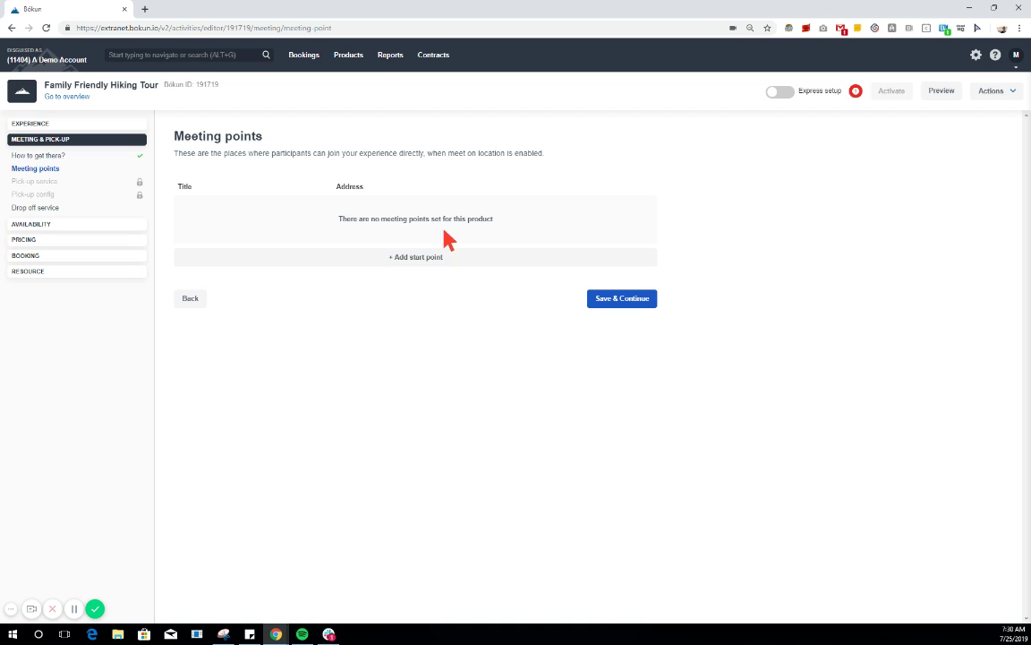
click(450, 260)
click(298, 232)
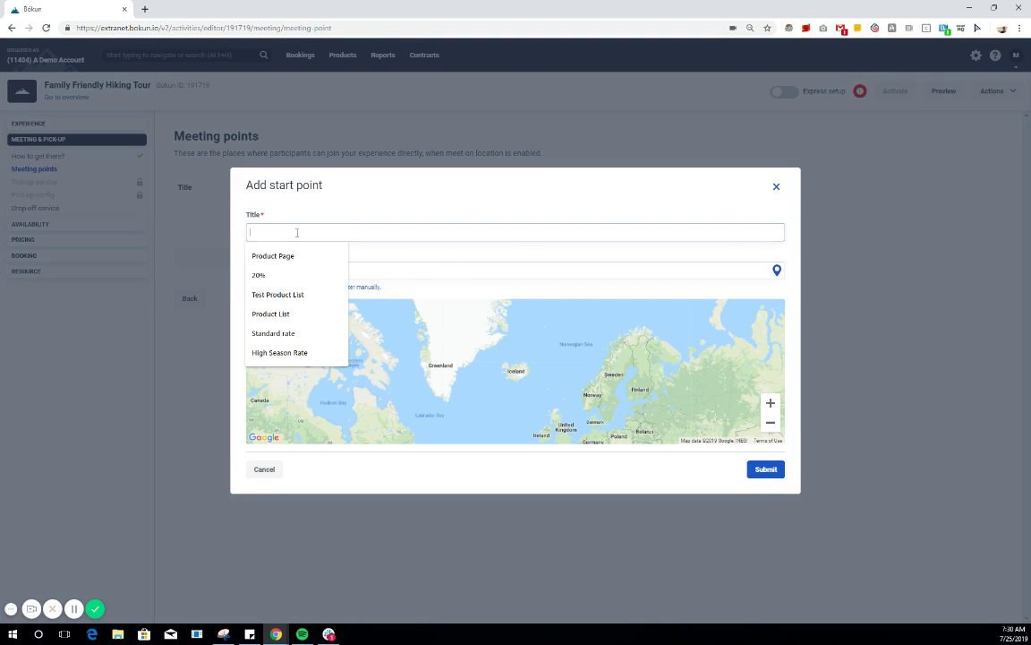
text(Starting Point)
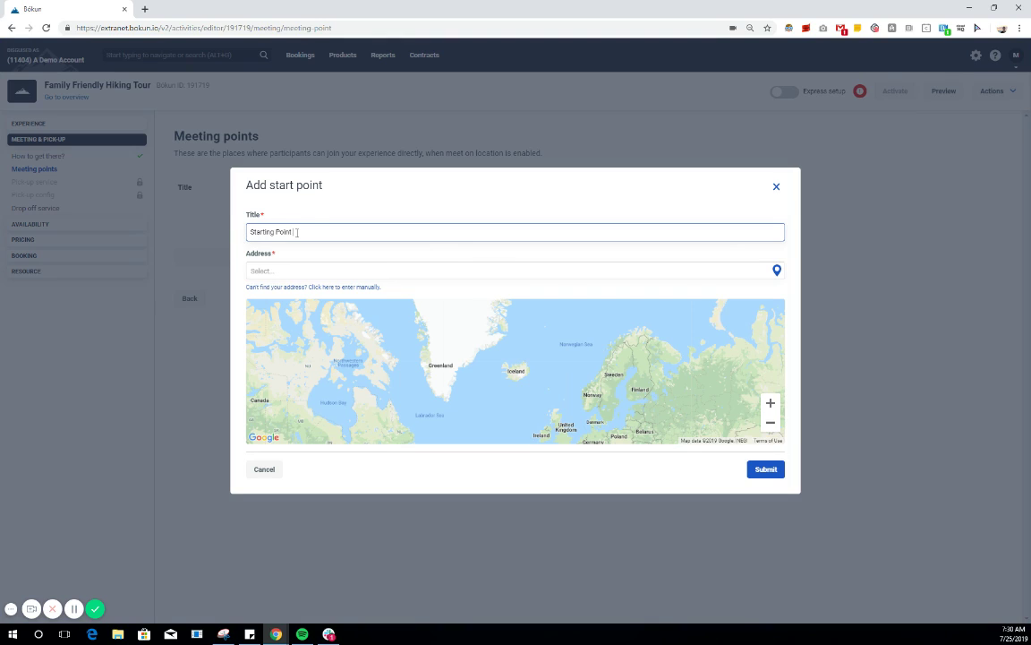
text( of Tour)
click(288, 273)
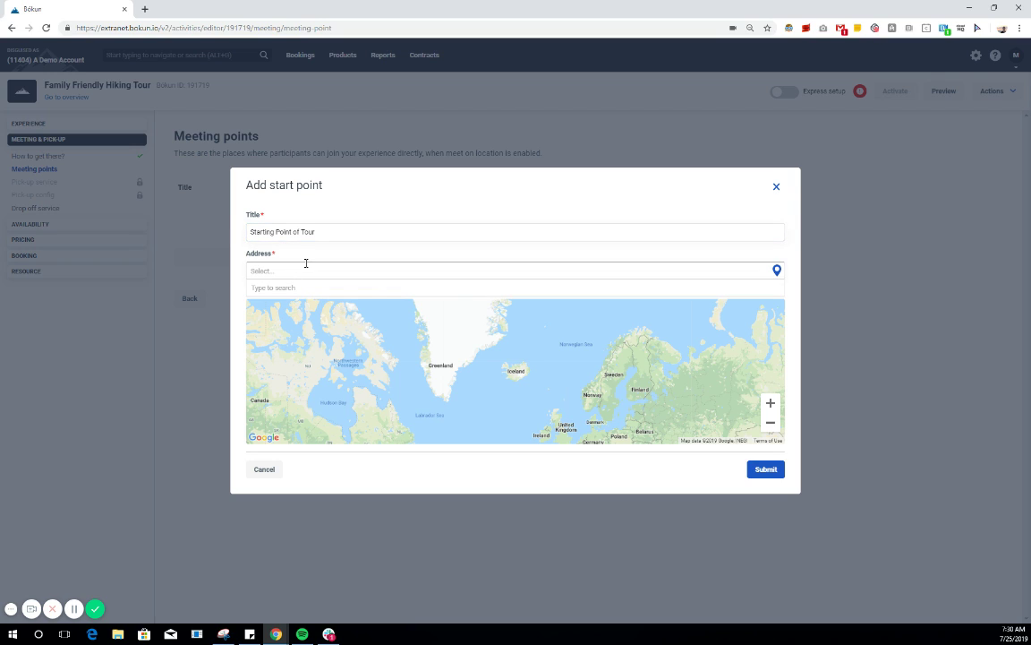
text(226 CAuseway)
click(296, 289)
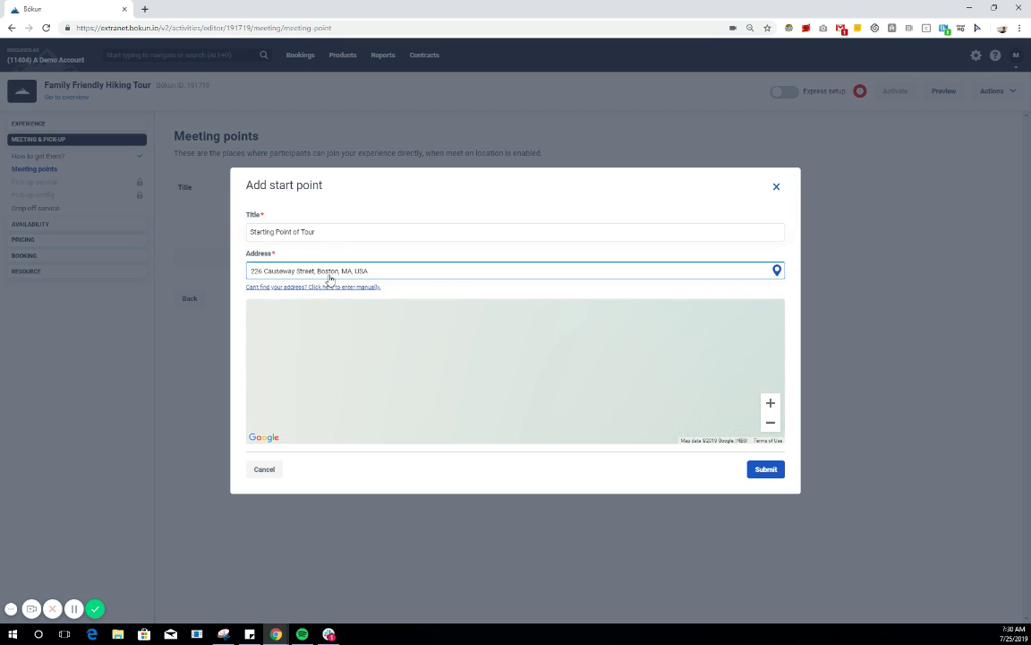
click(757, 477)
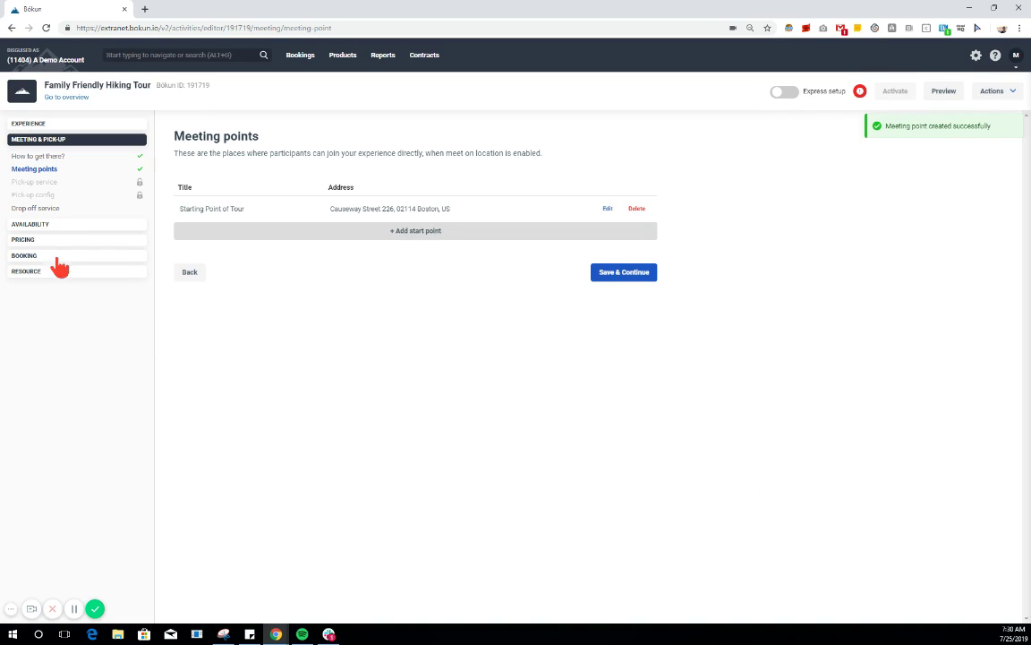
click(640, 274)
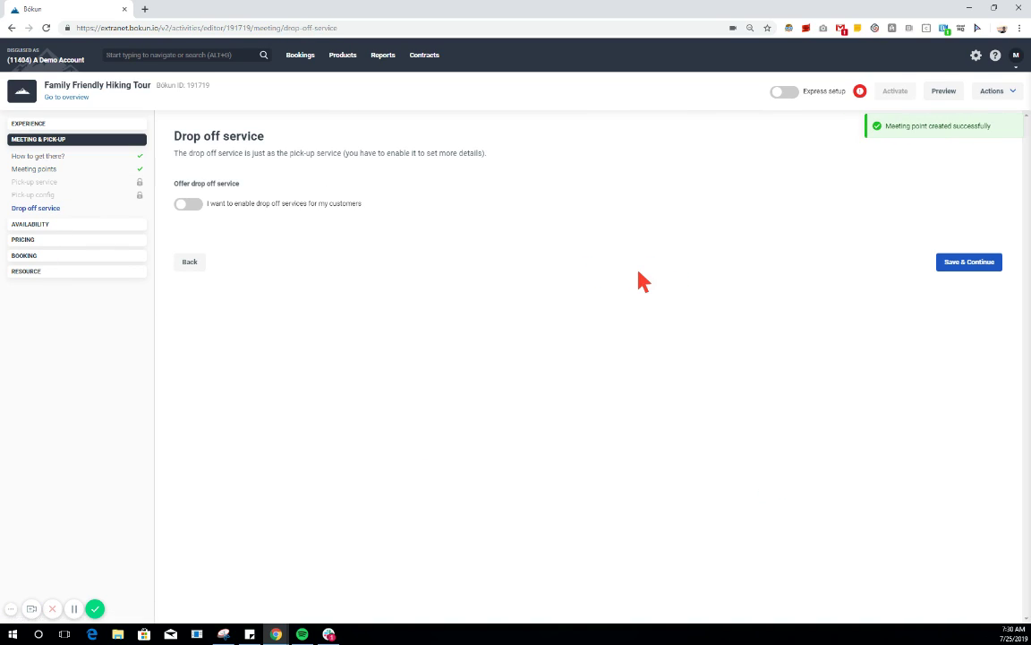
Preview the drop off service options, switch the service back off and save the setting
click(190, 205)
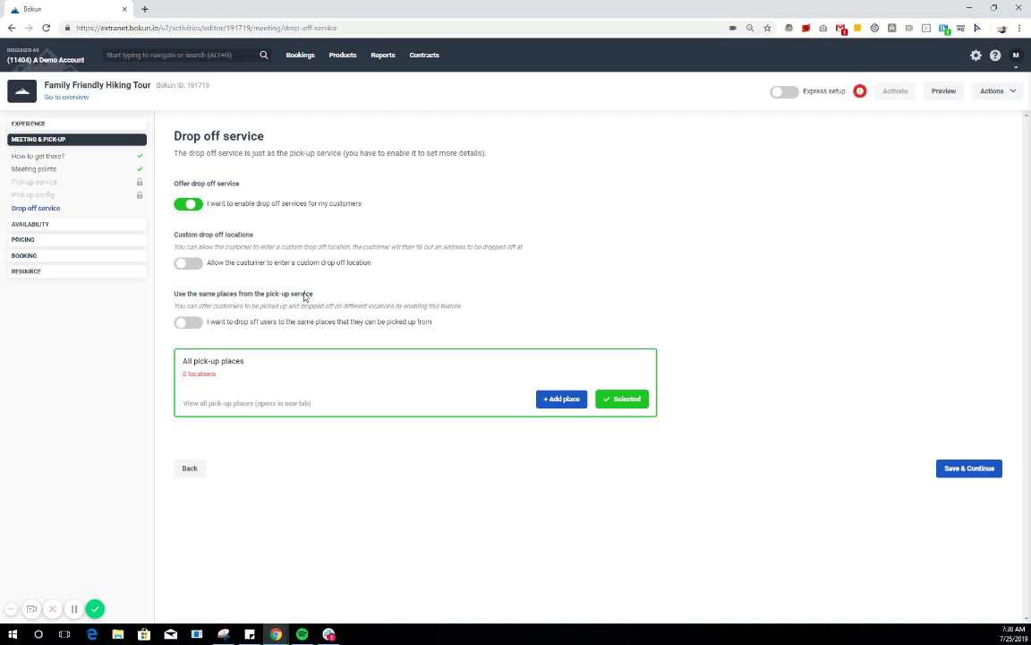
click(189, 205)
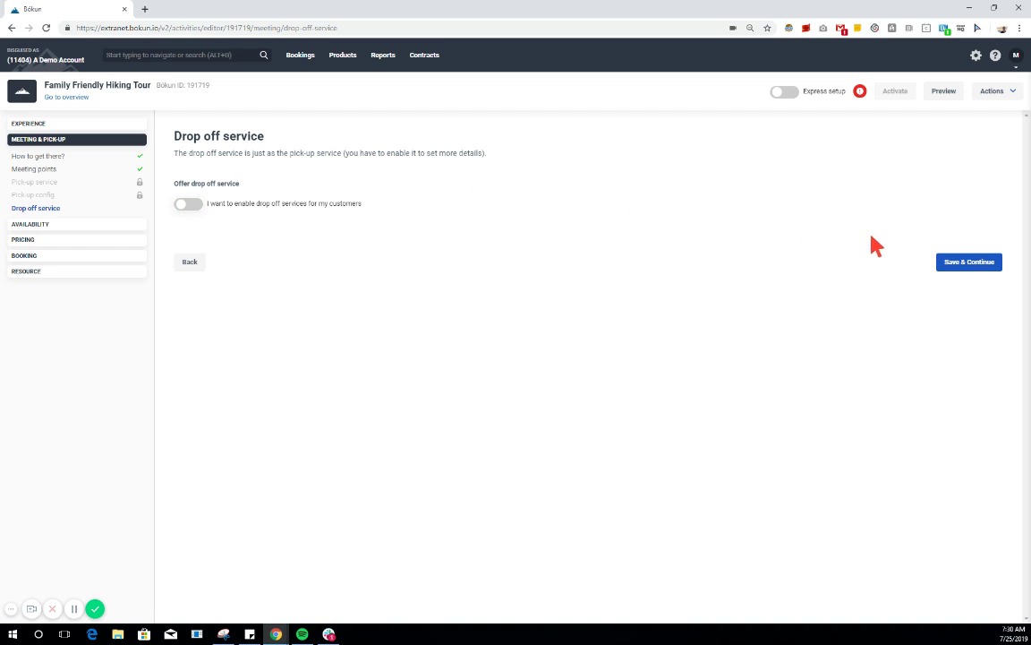
click(972, 262)
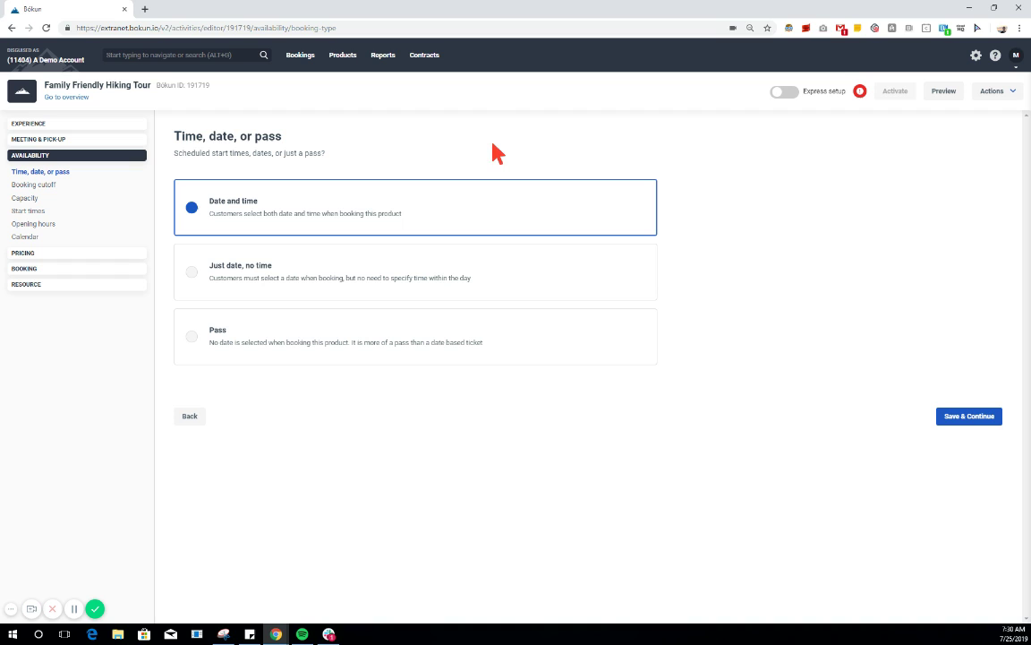
Save the availability type as Date and time and set the booking cutoff to 30 minutes before start time
click(967, 418)
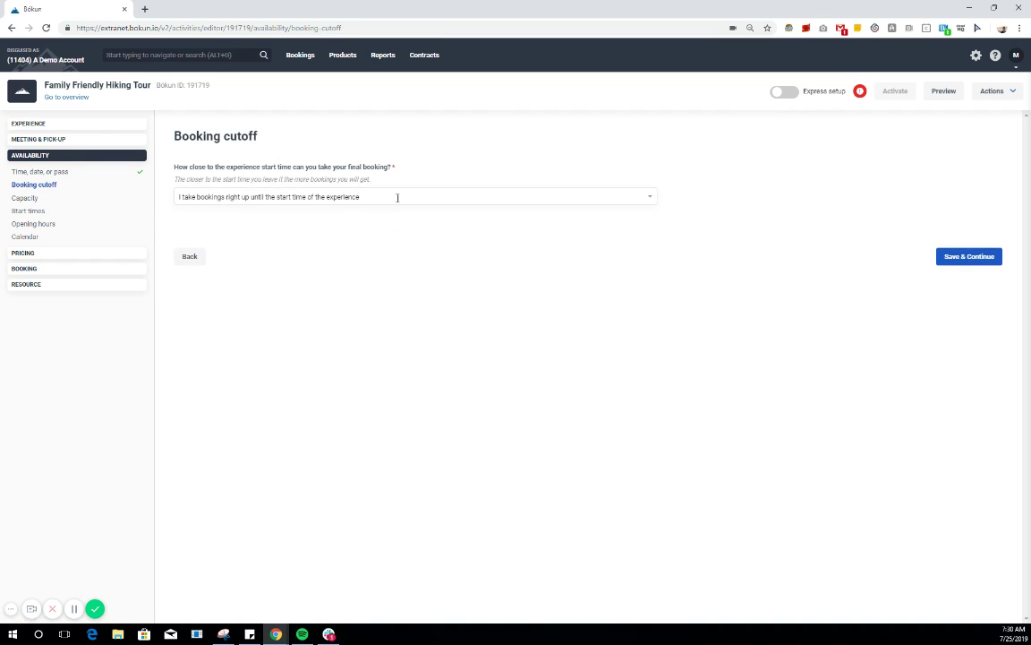
click(396, 197)
click(343, 248)
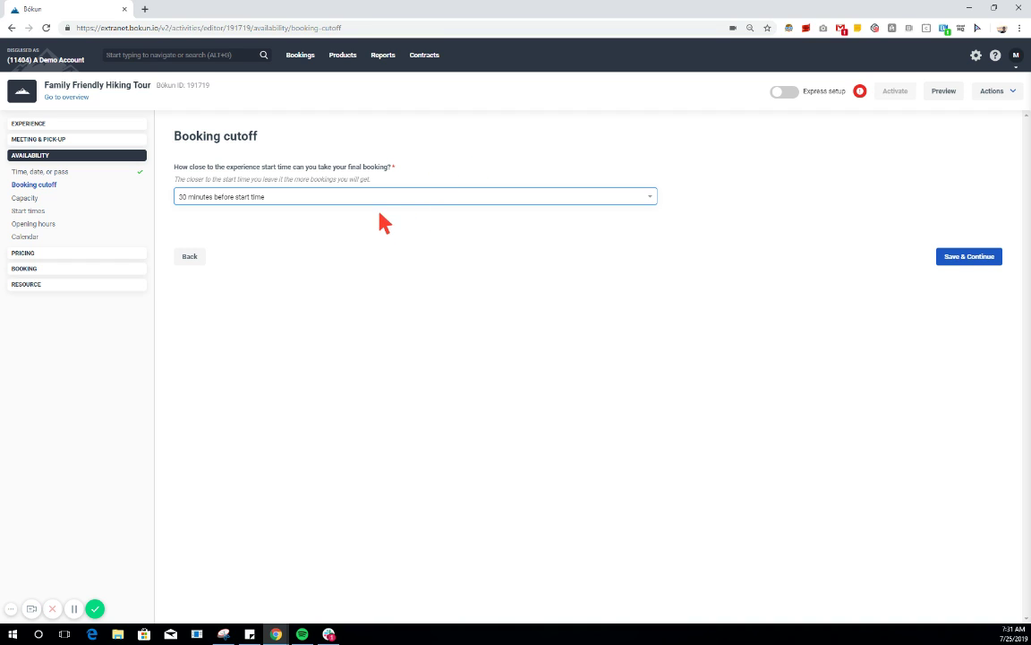
click(956, 257)
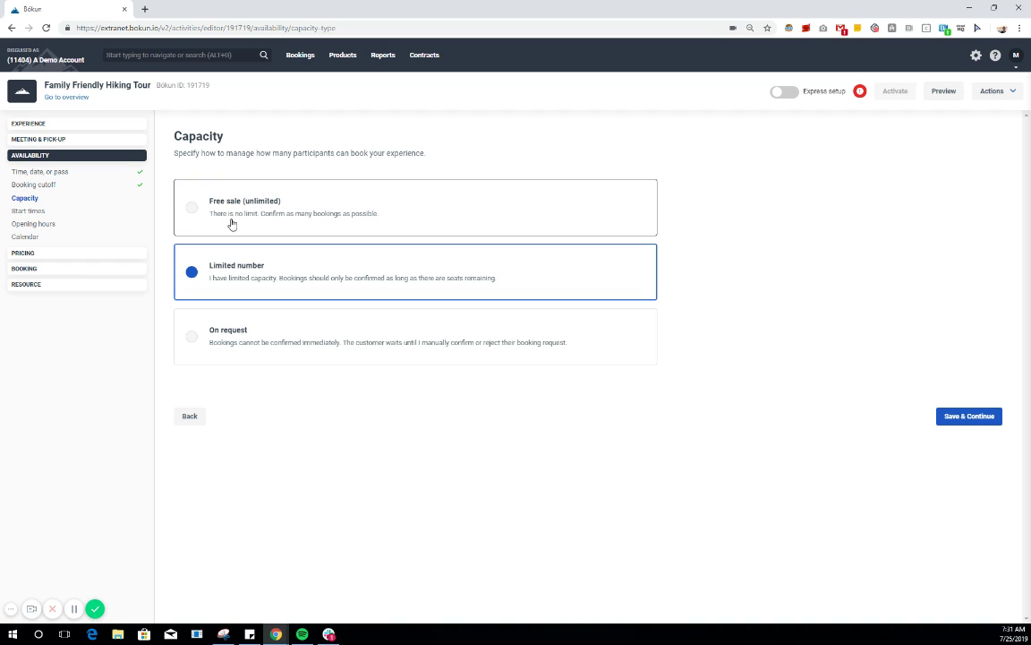
Compare the Free sale, Limited number and On request capacity options, and save the capacity as Limited number
click(231, 224)
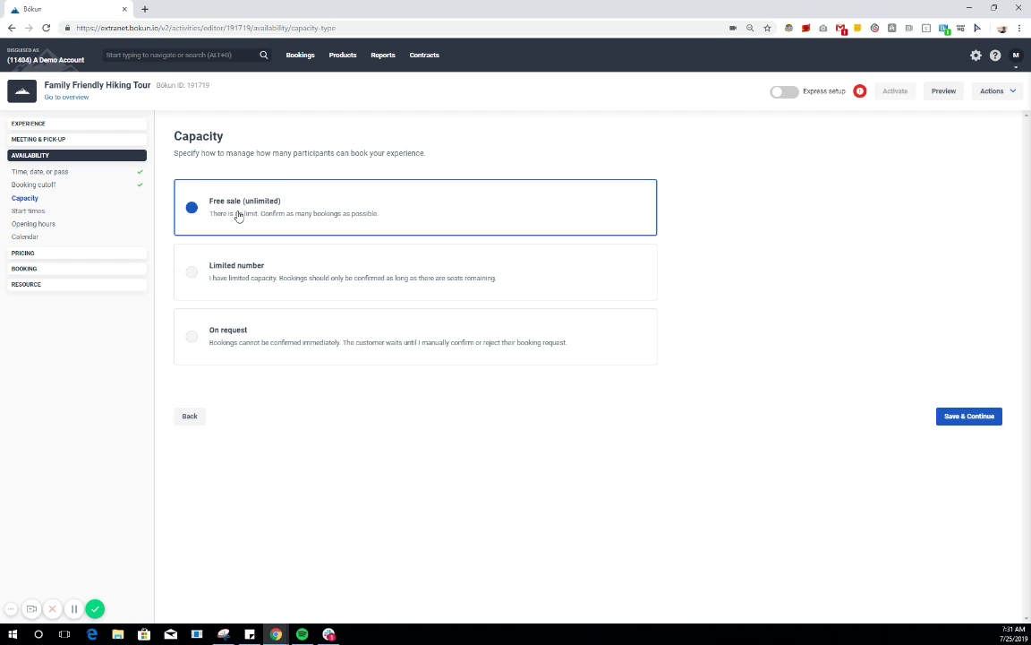
click(288, 270)
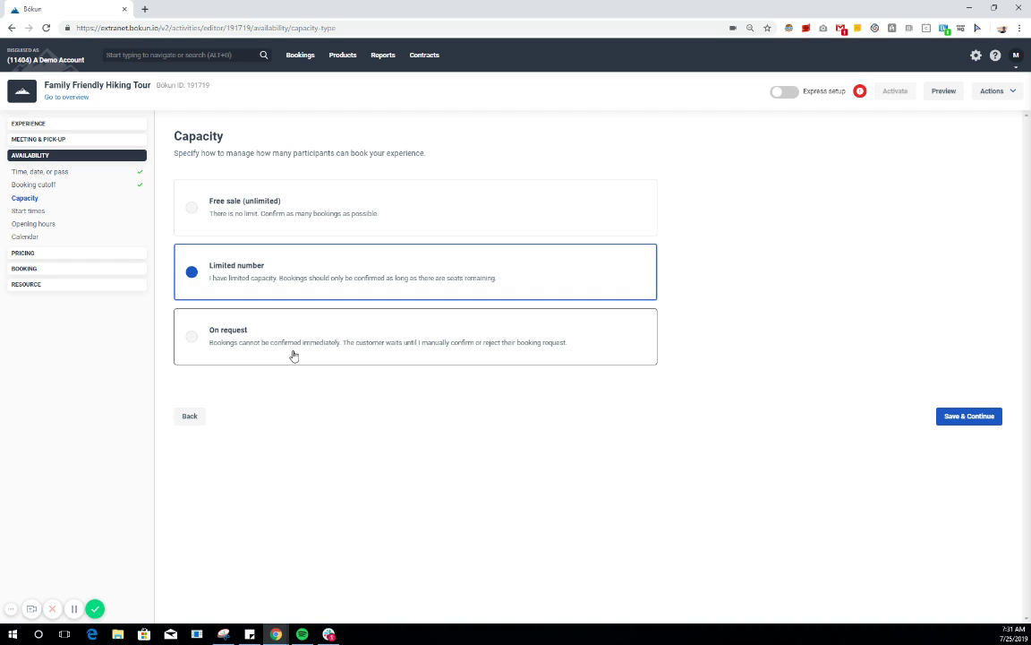
click(293, 356)
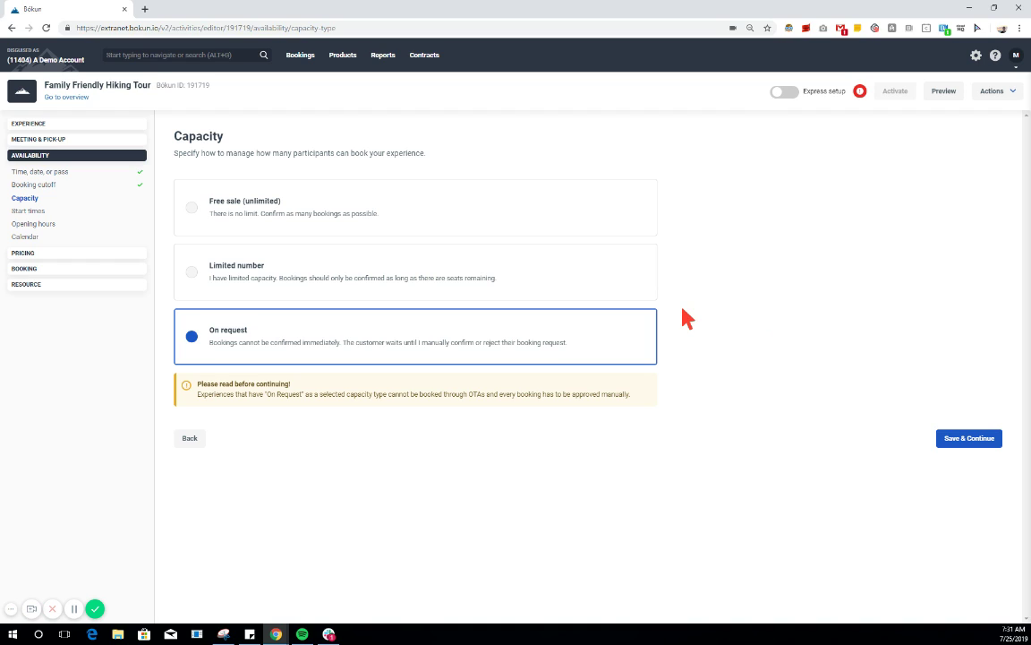
click(497, 284)
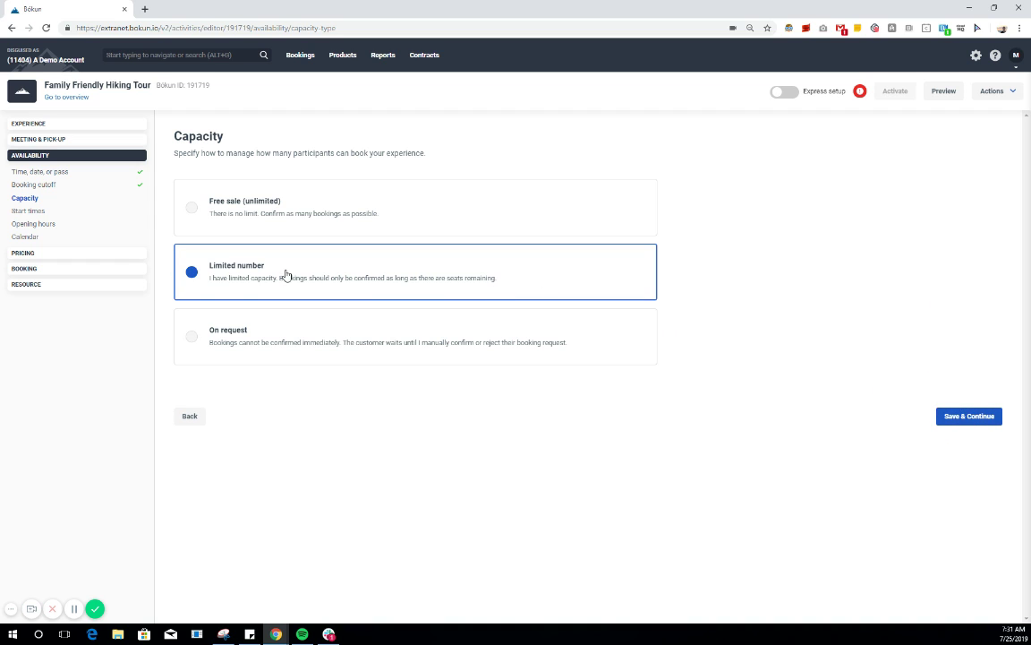
click(980, 418)
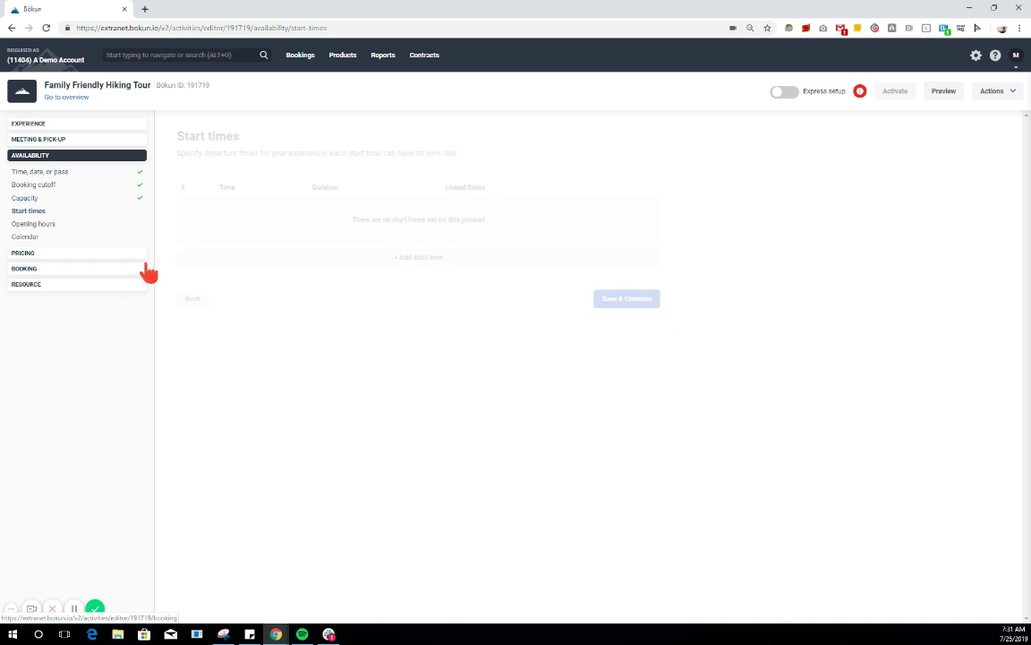
Add a 09:00 AM start time for the experience
click(428, 274)
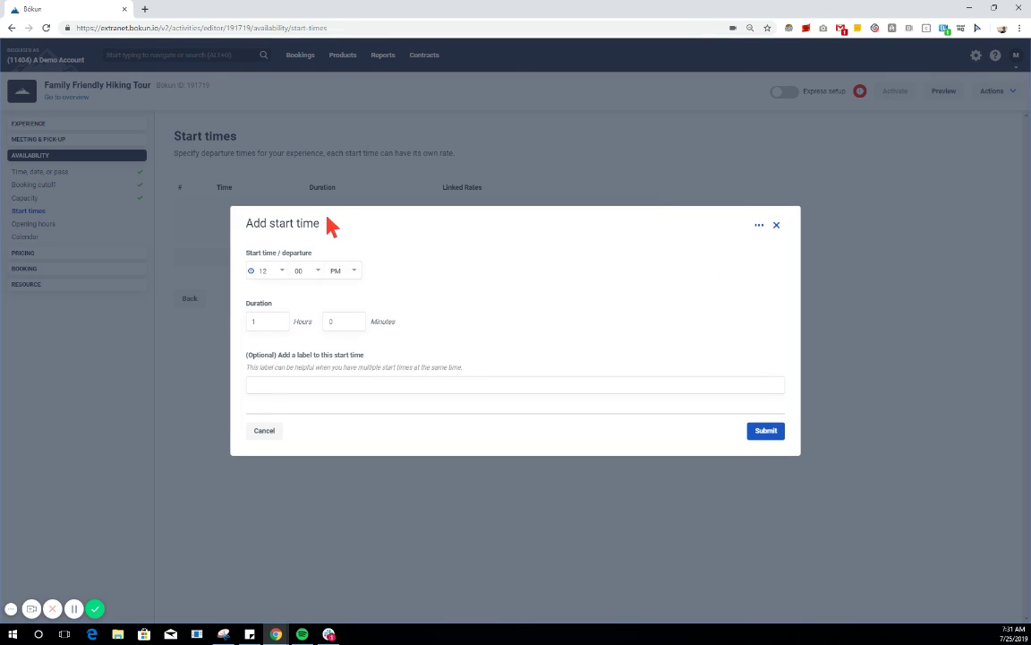
click(269, 271)
scroll(266, 340, up, 2)
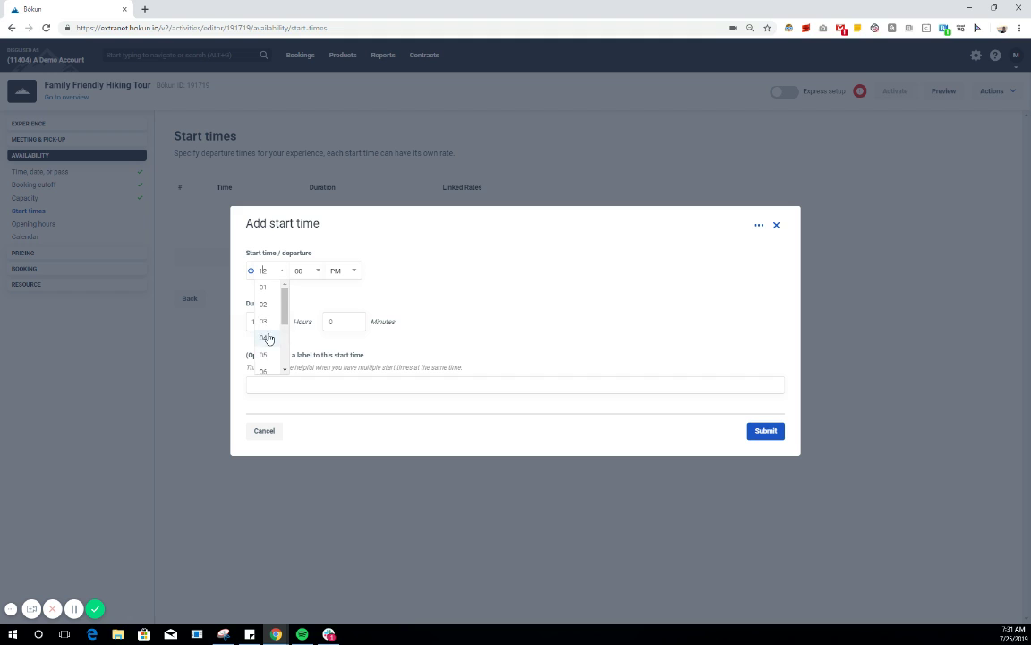
click(266, 370)
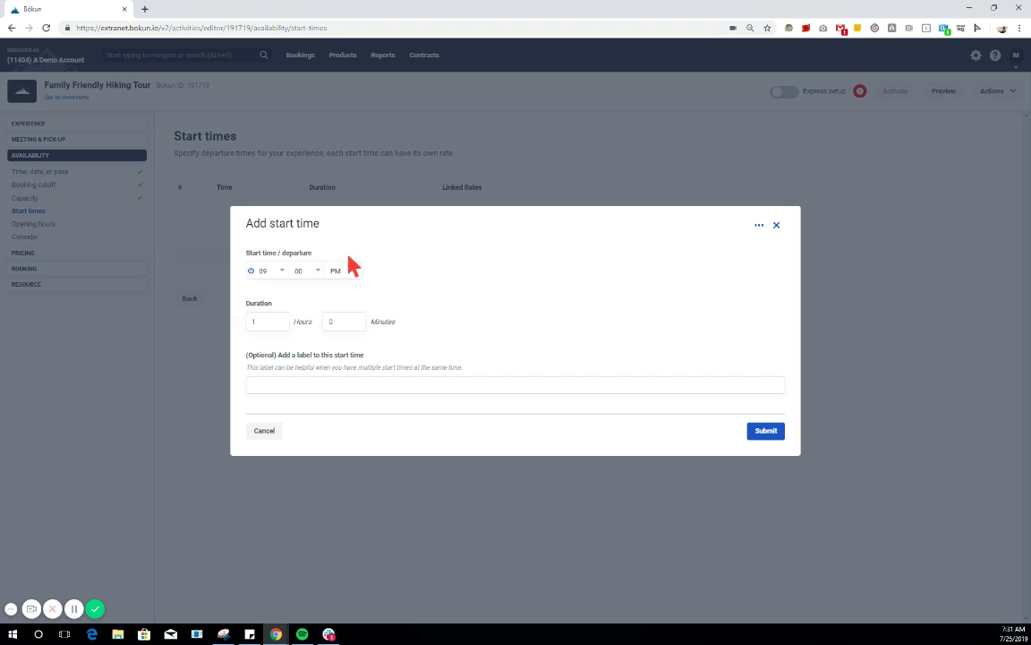
click(351, 270)
click(345, 302)
click(768, 435)
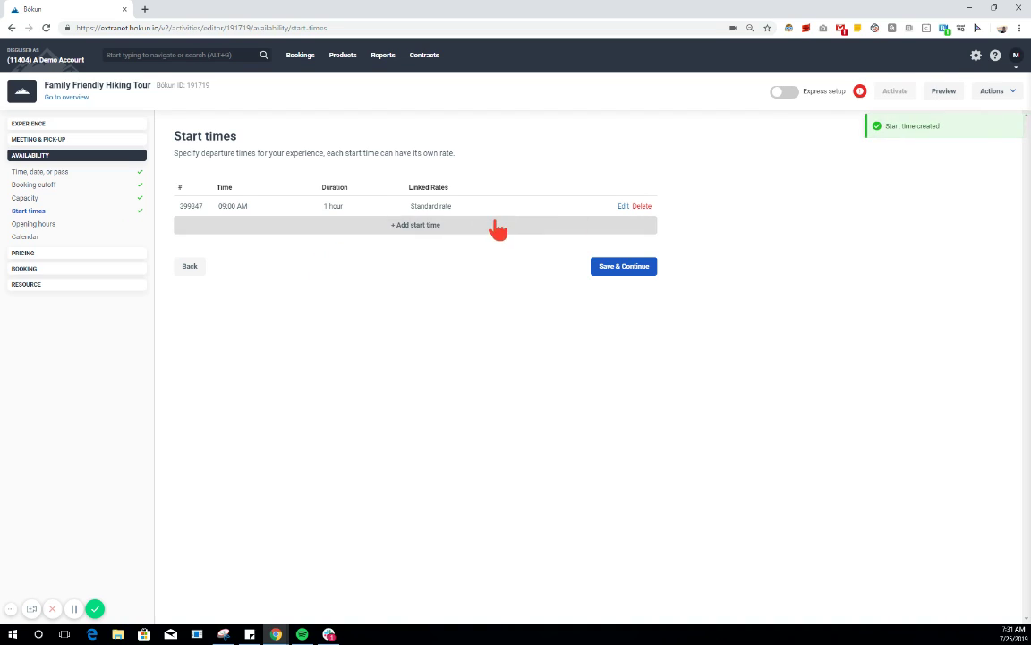
Add a second start time at 04:00 PM
click(470, 228)
click(280, 272)
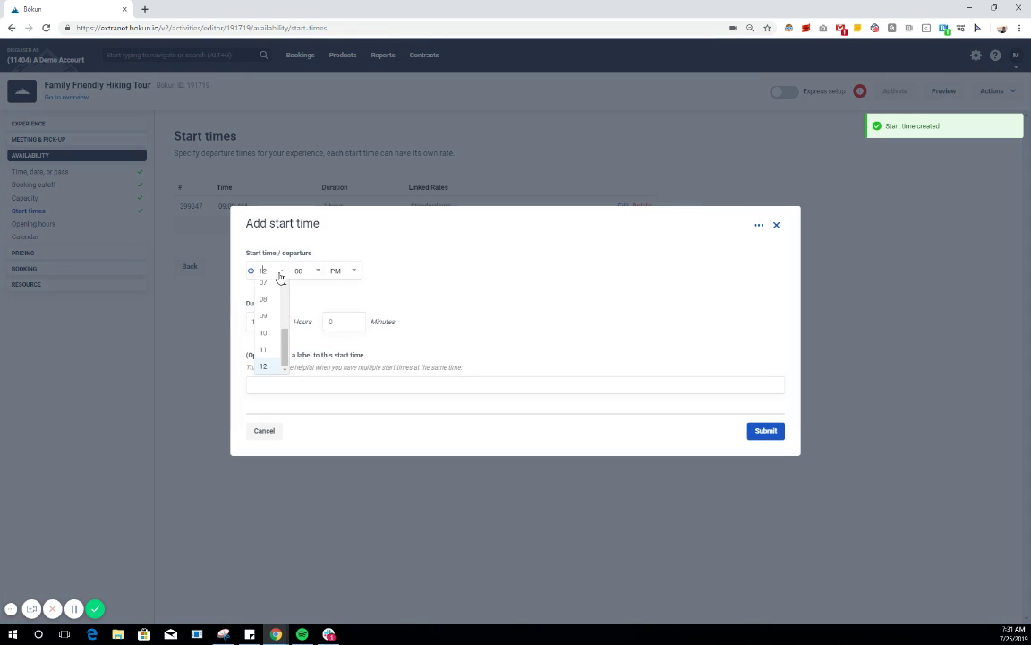
scroll(272, 337, up, 2)
click(271, 340)
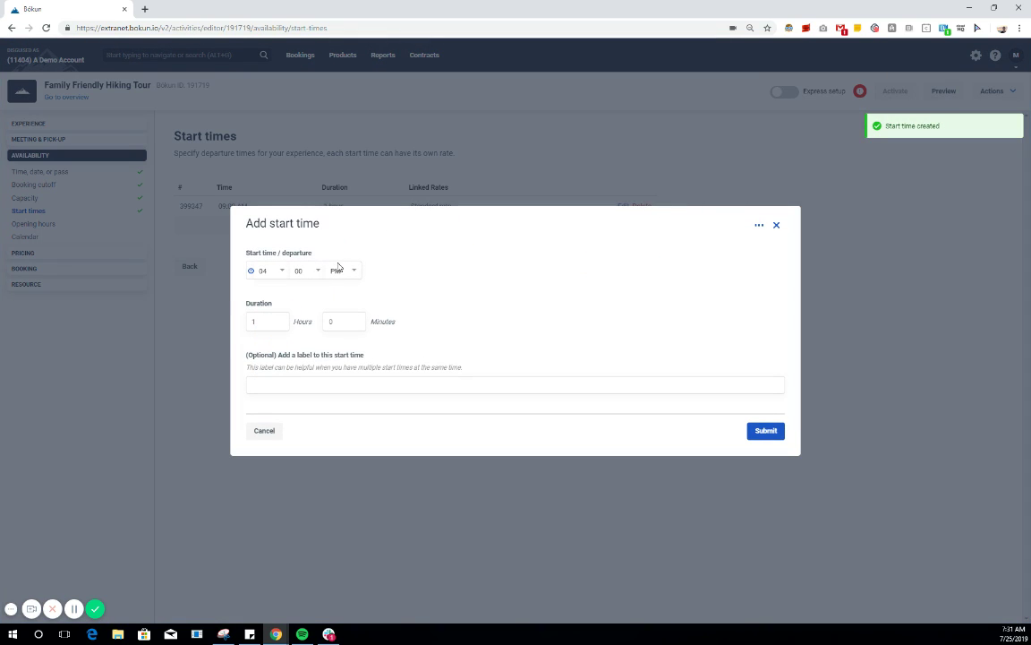
click(766, 433)
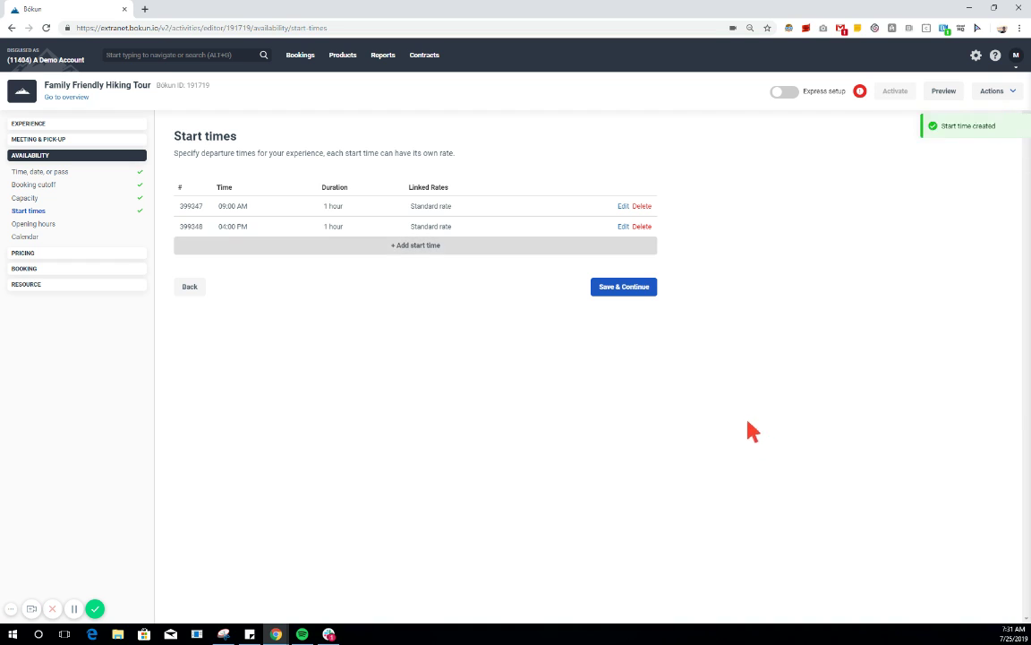
Add a third start time at 08:00 PM and save the start times
click(391, 247)
click(281, 271)
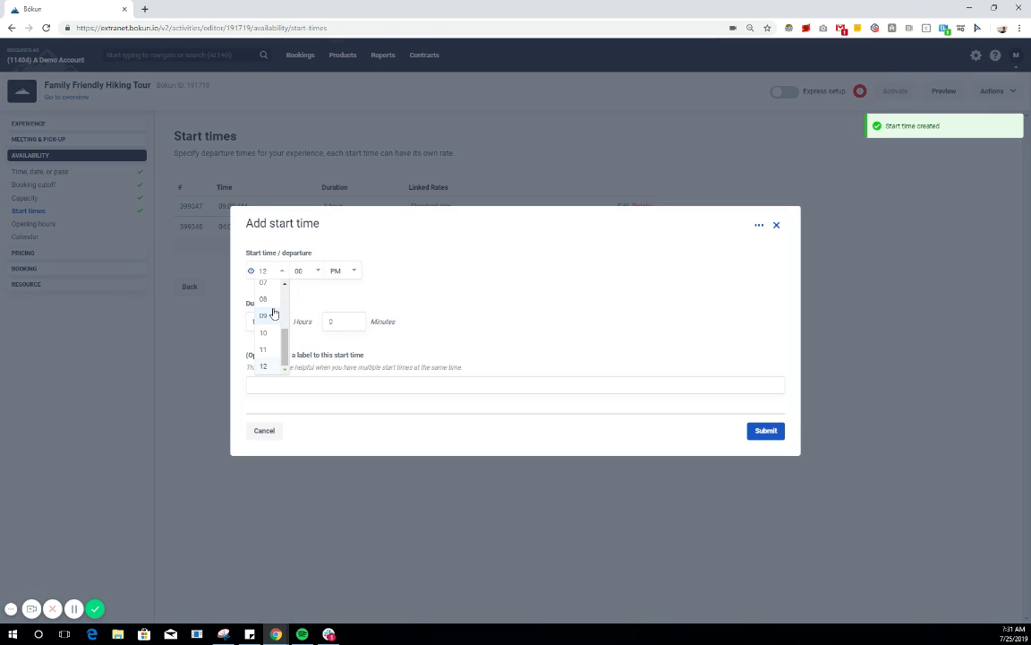
click(271, 309)
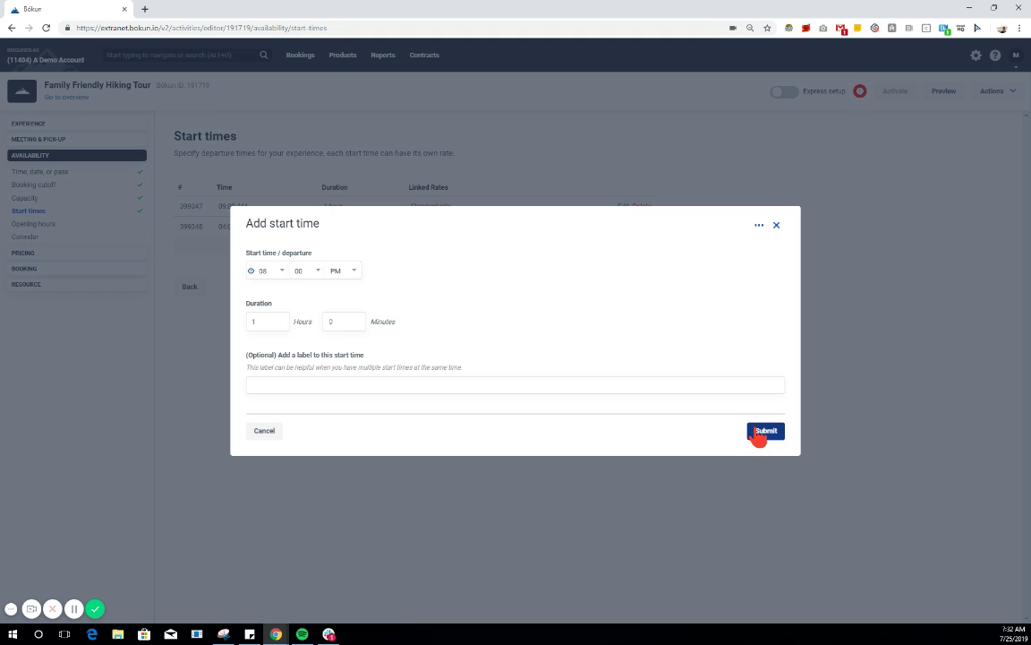
click(764, 432)
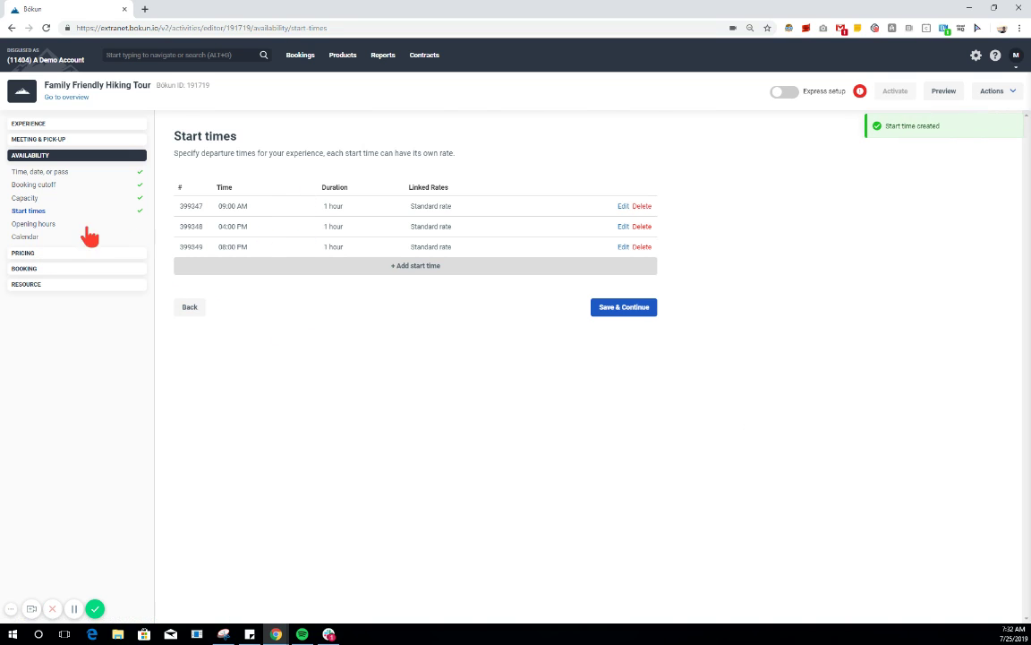
click(637, 308)
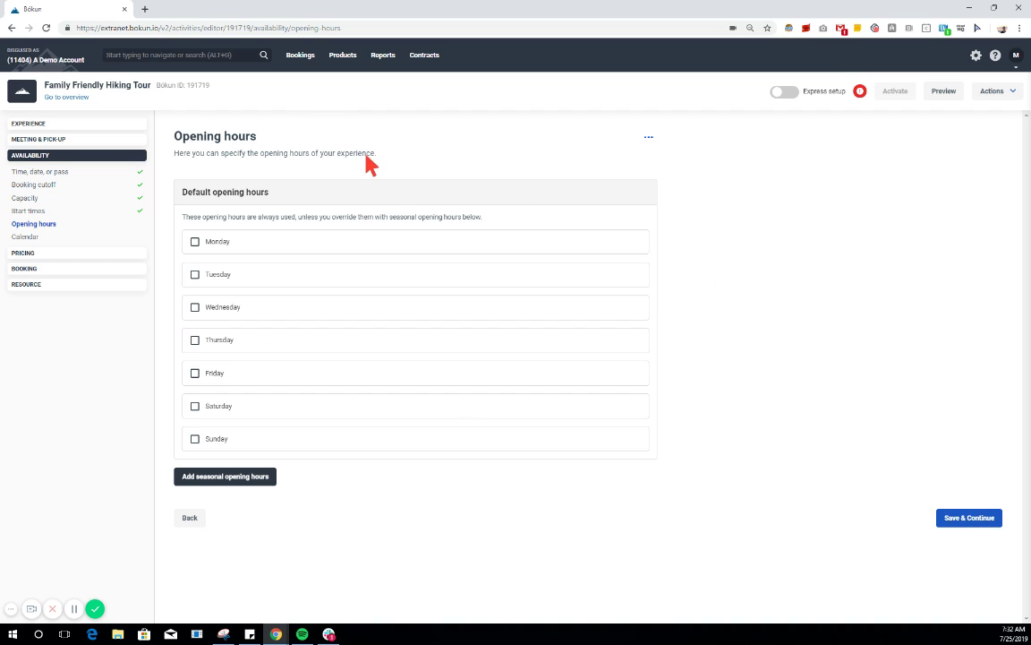
Save the default opening hours with no weekdays selected and switch the availability calendar to month view
click(964, 519)
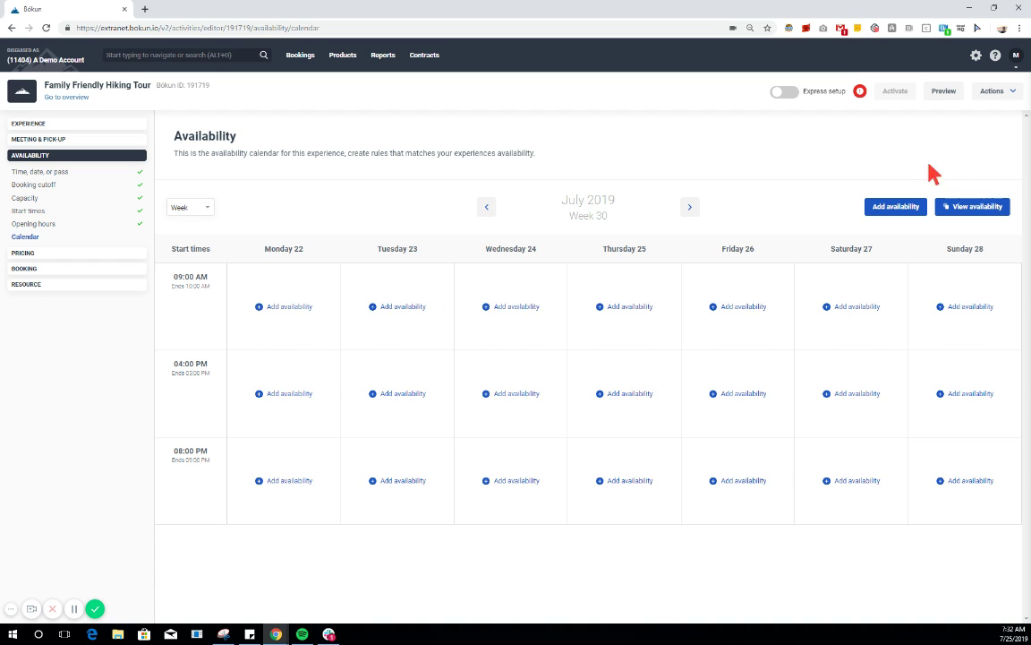
click(195, 206)
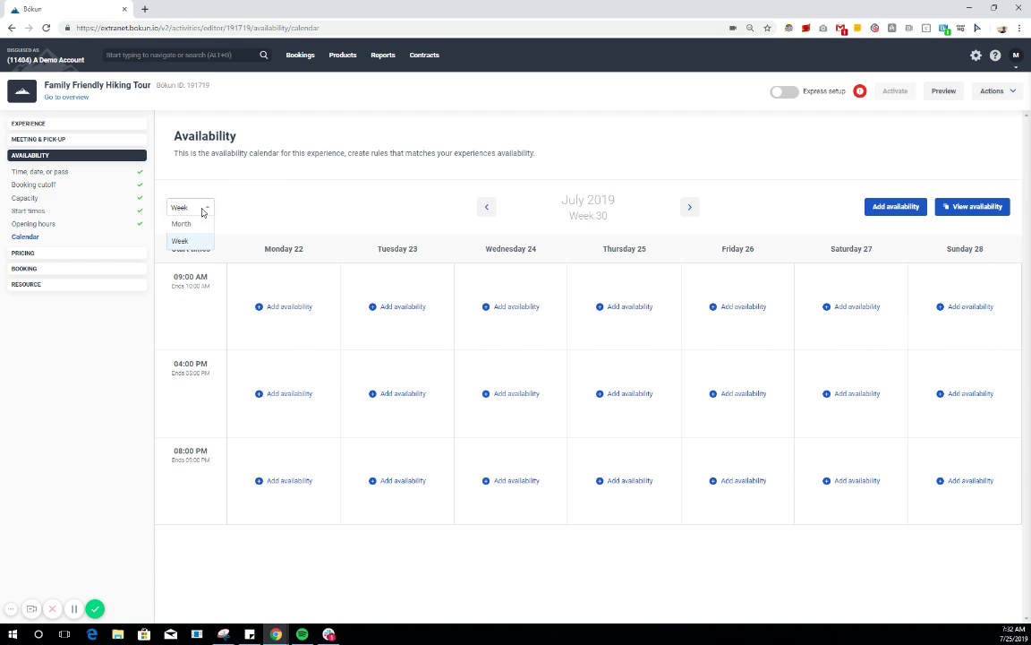
click(194, 205)
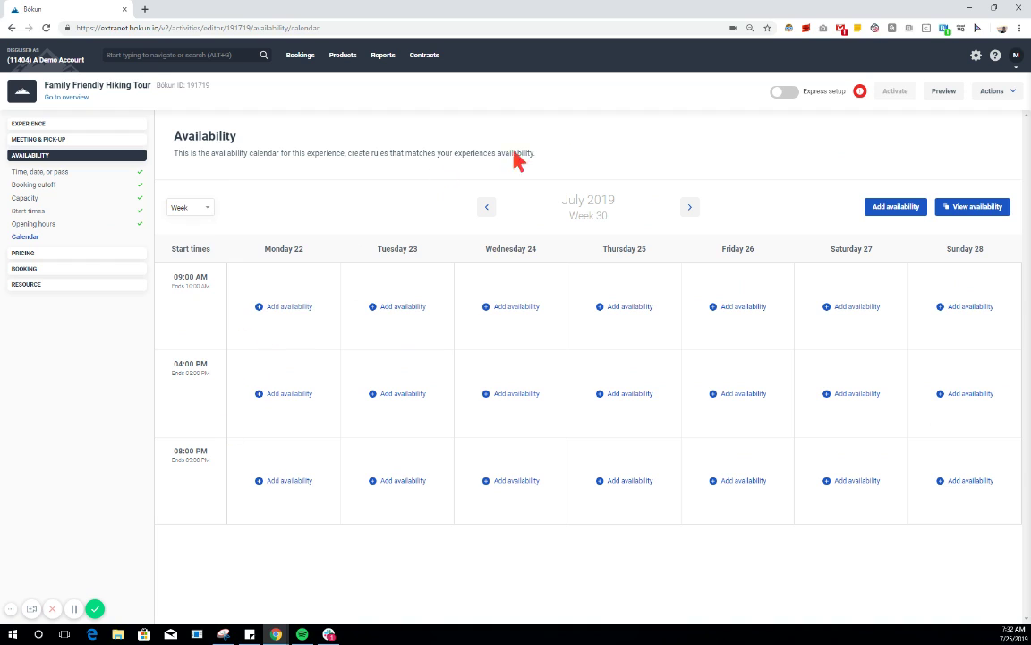
click(189, 207)
click(202, 226)
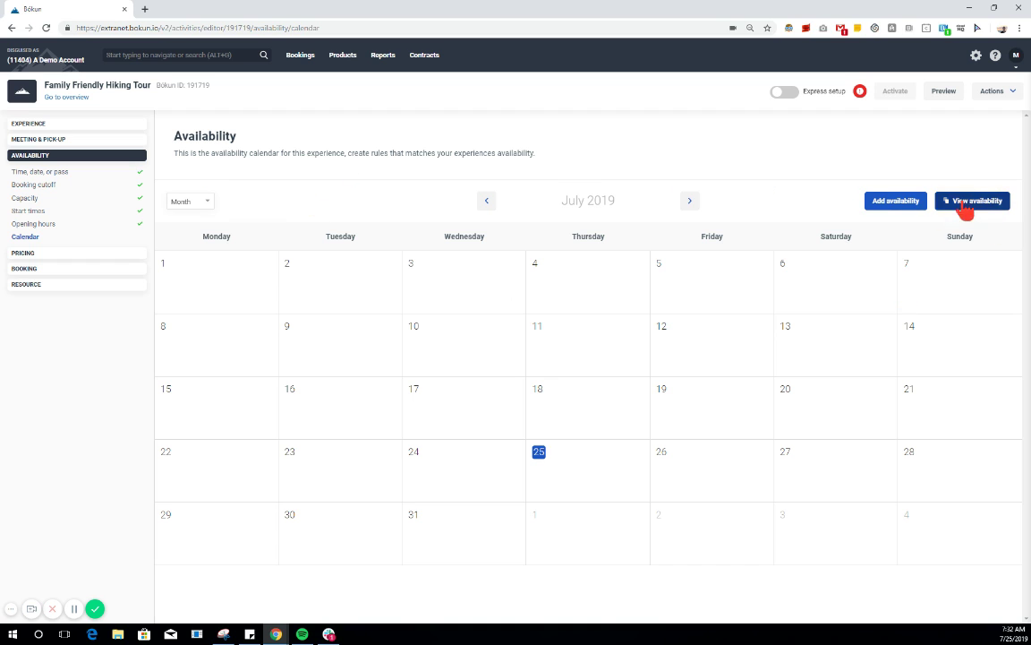
Start a weekly repeating availability rule for the 09:00 AM and 04:00 PM start times, ending on 31 Dec 2019
click(919, 202)
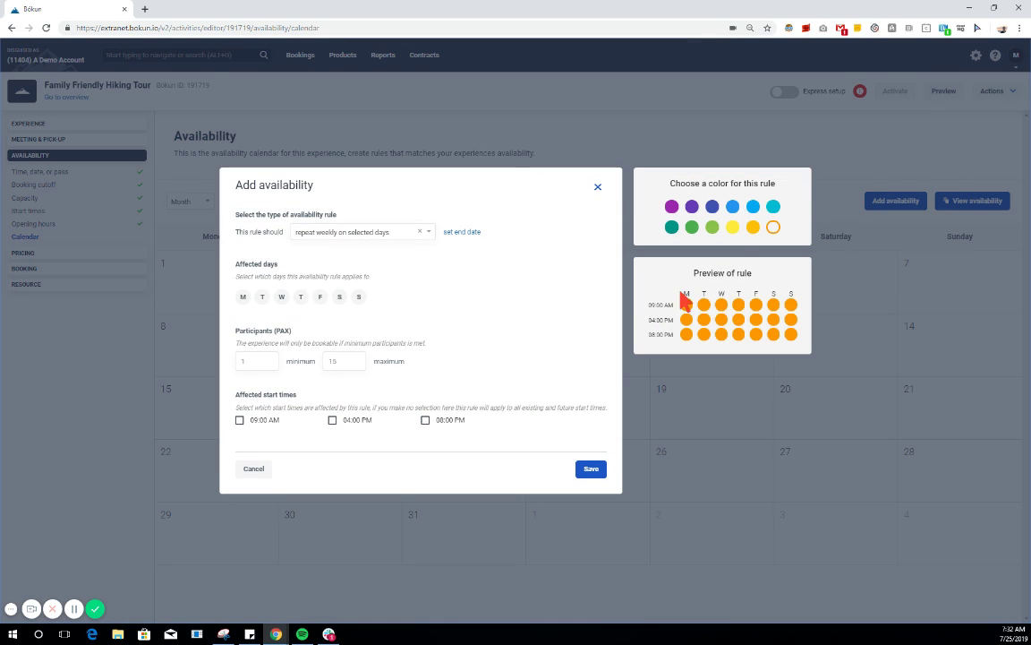
click(239, 420)
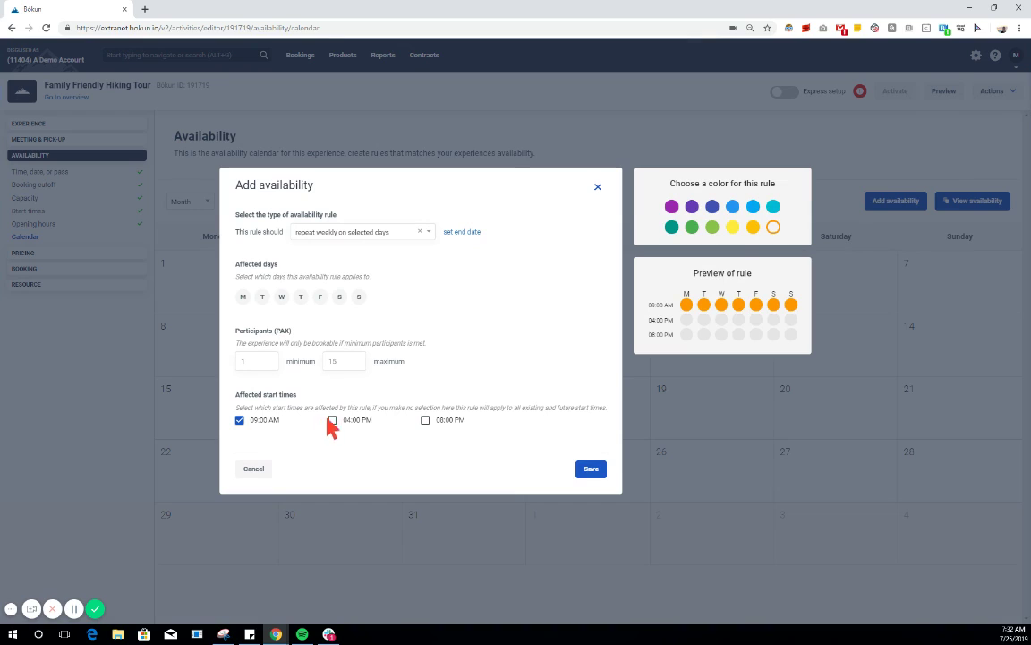
click(332, 420)
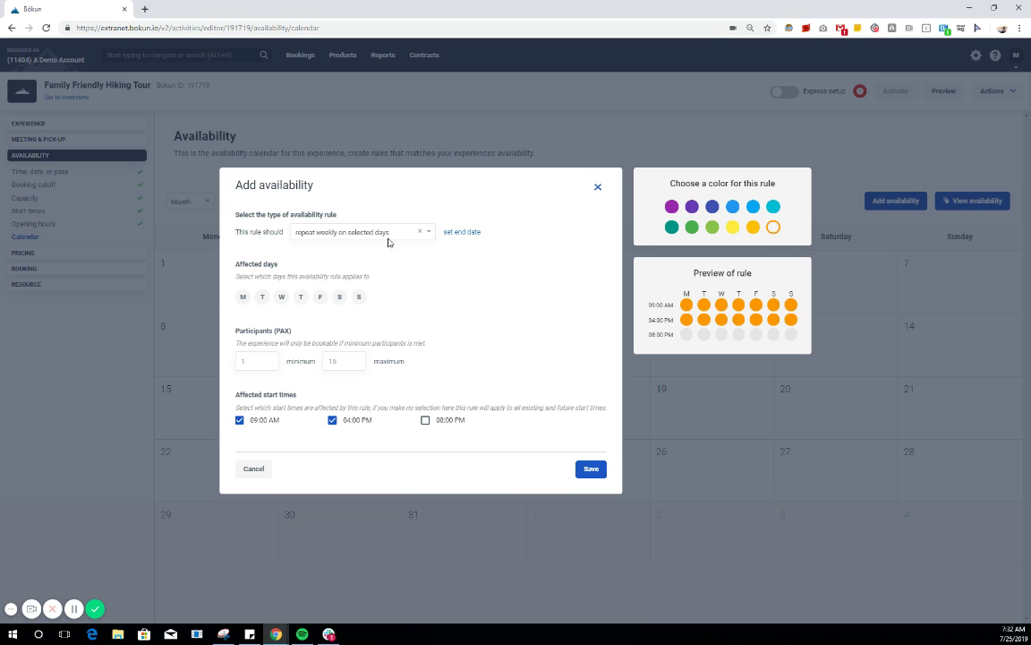
click(472, 235)
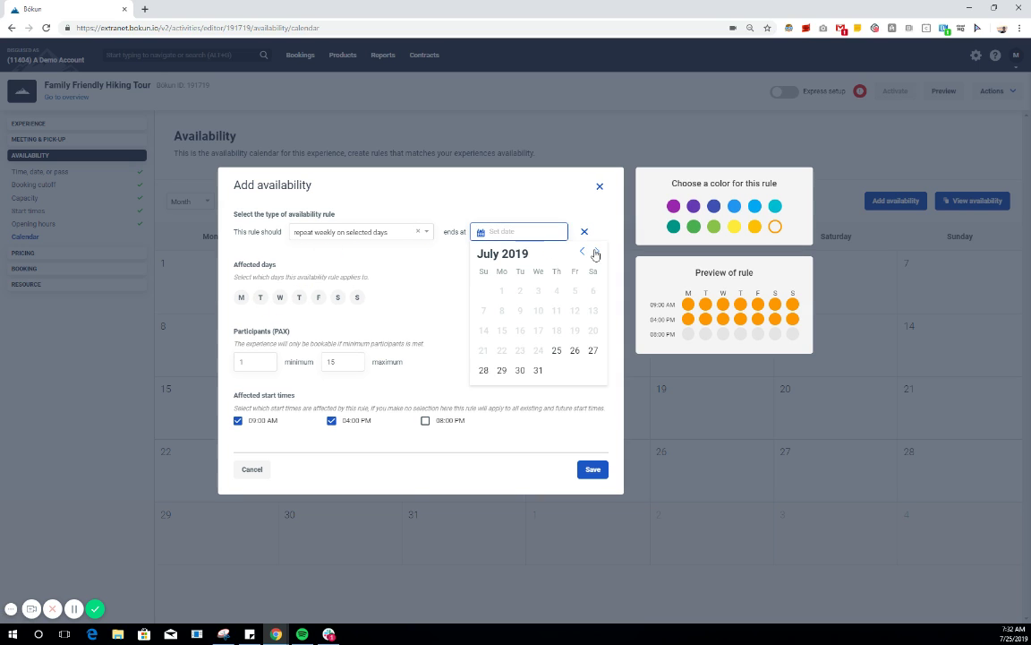
click(597, 254)
click(597, 253)
click(597, 253)
click(597, 253)
click(597, 253)
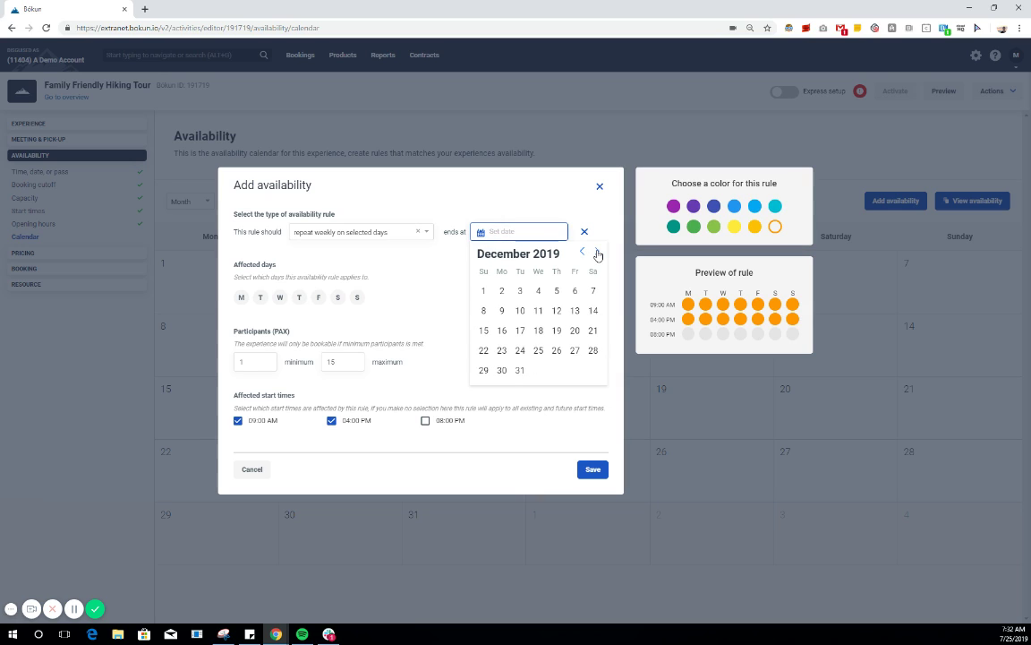
click(520, 370)
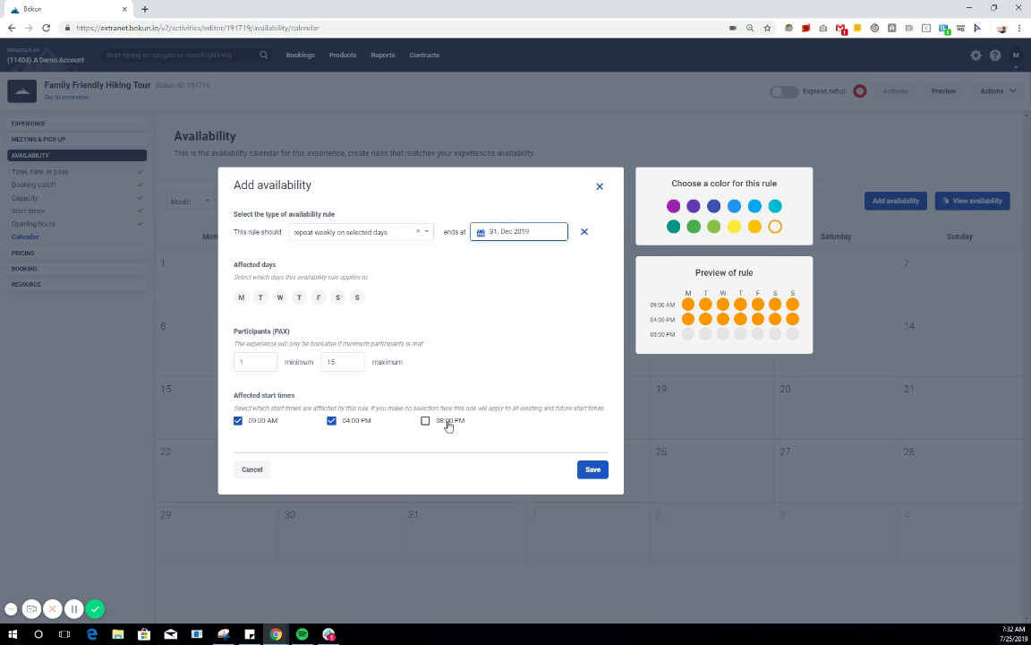
Clear and reselect the 09:00 AM and 04:00 PM start times, and save the weekly rule
click(331, 420)
click(238, 420)
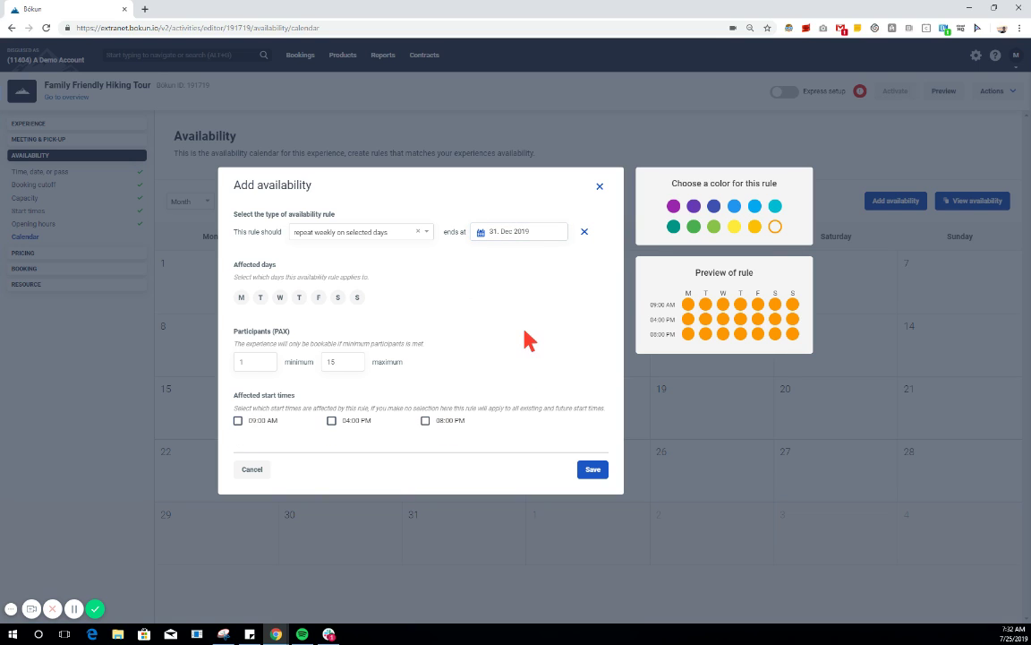
click(237, 420)
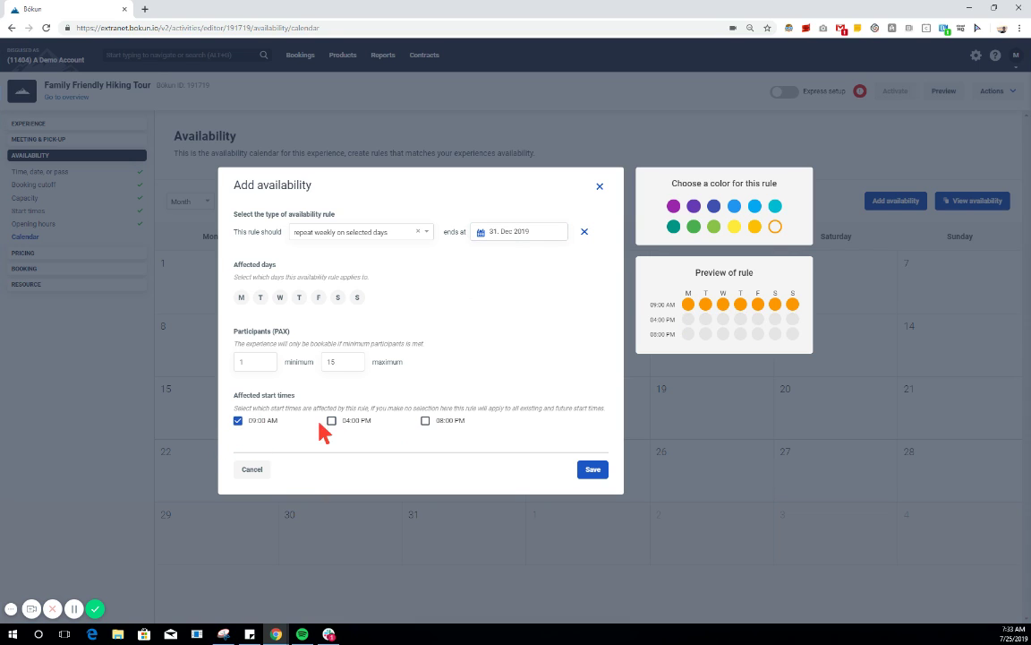
click(330, 420)
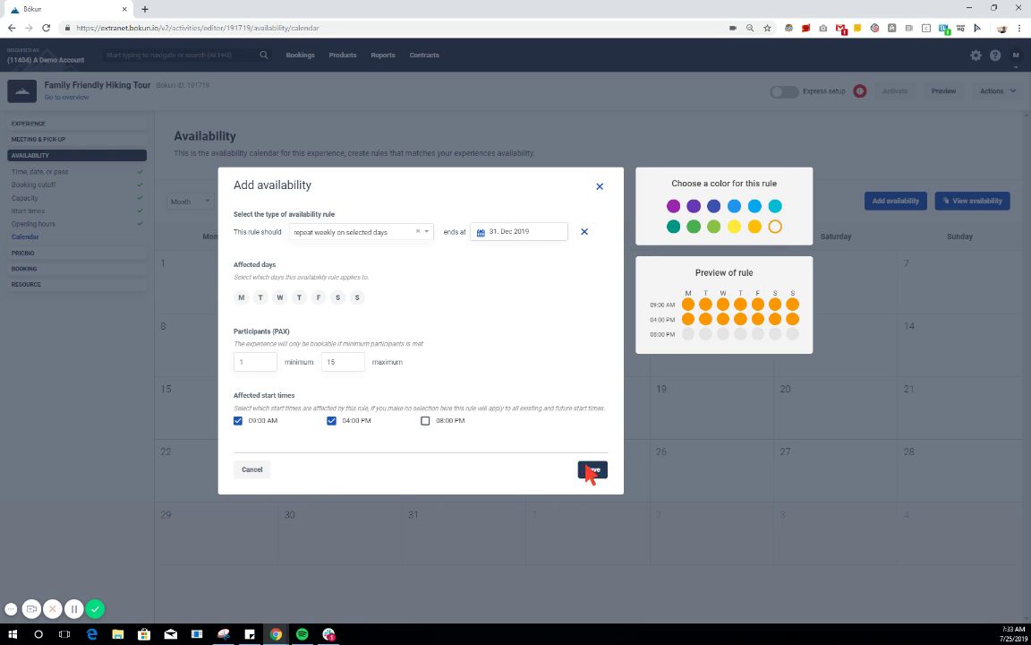
click(589, 473)
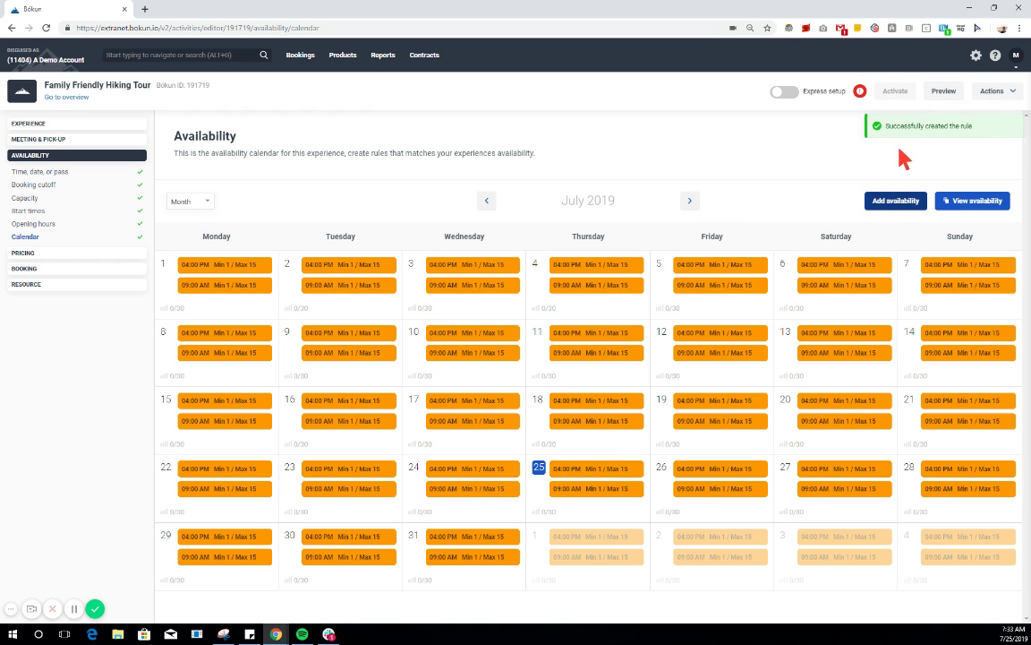
Start a new availability rule for the 08:00 PM start time that should happen between selected dates
click(689, 201)
click(689, 201)
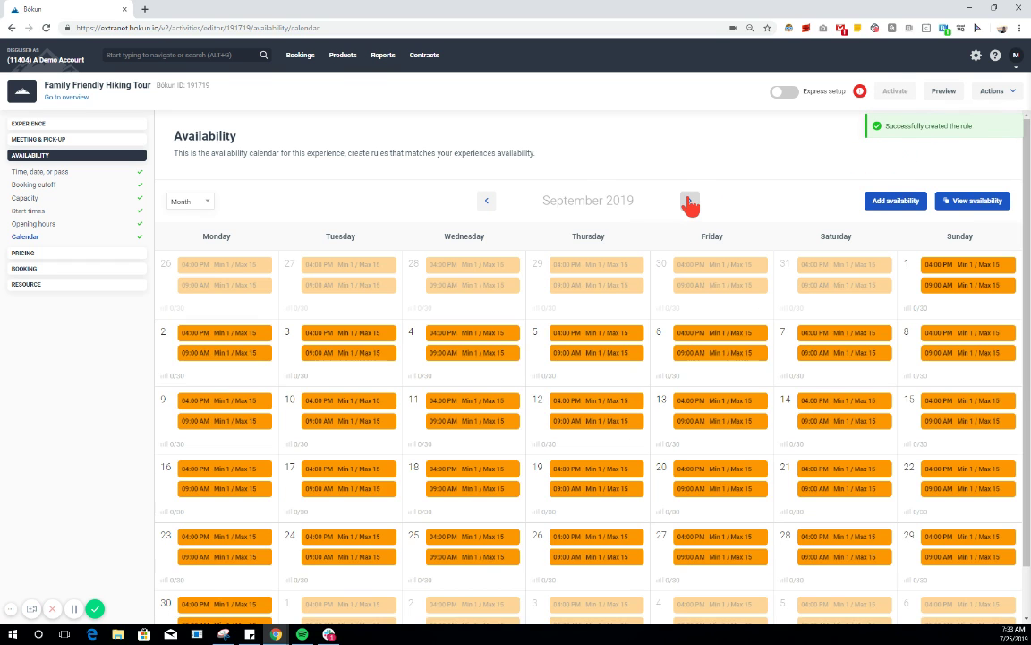
click(487, 202)
click(487, 201)
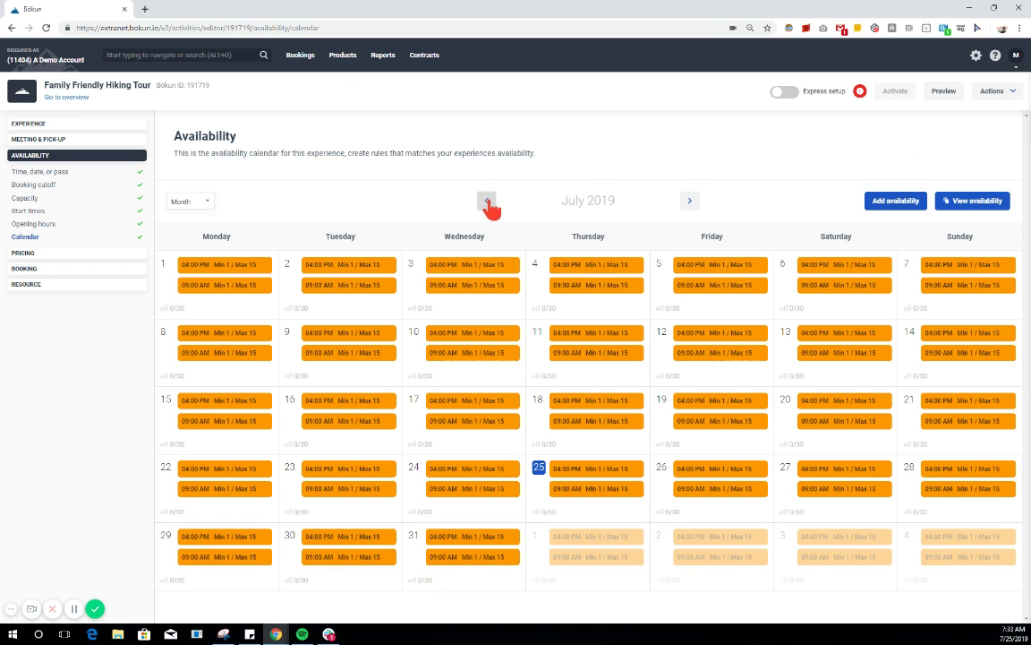
click(890, 202)
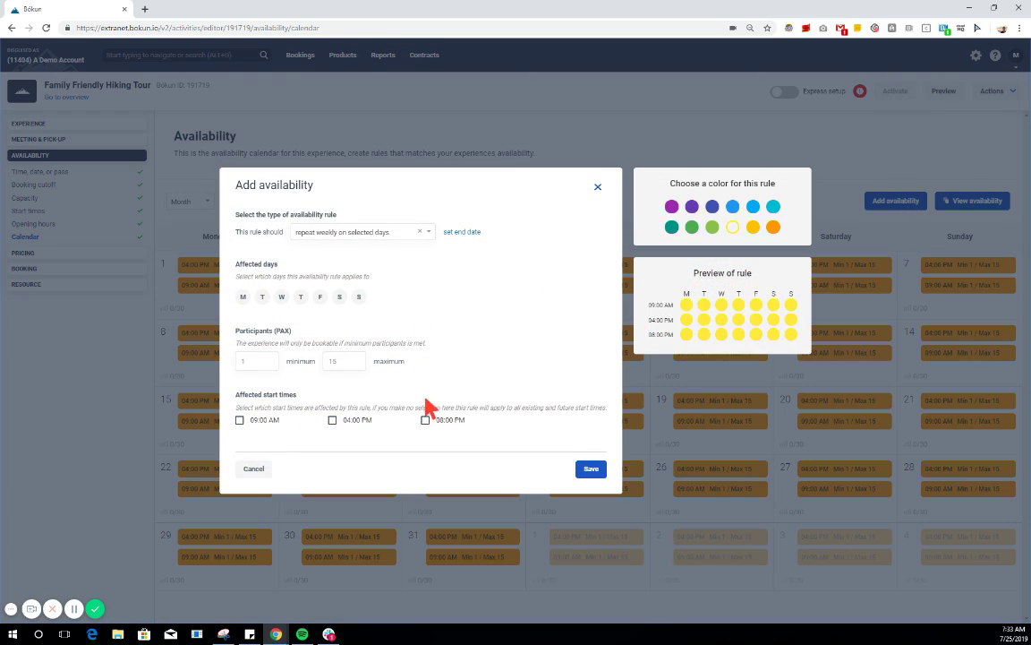
click(426, 420)
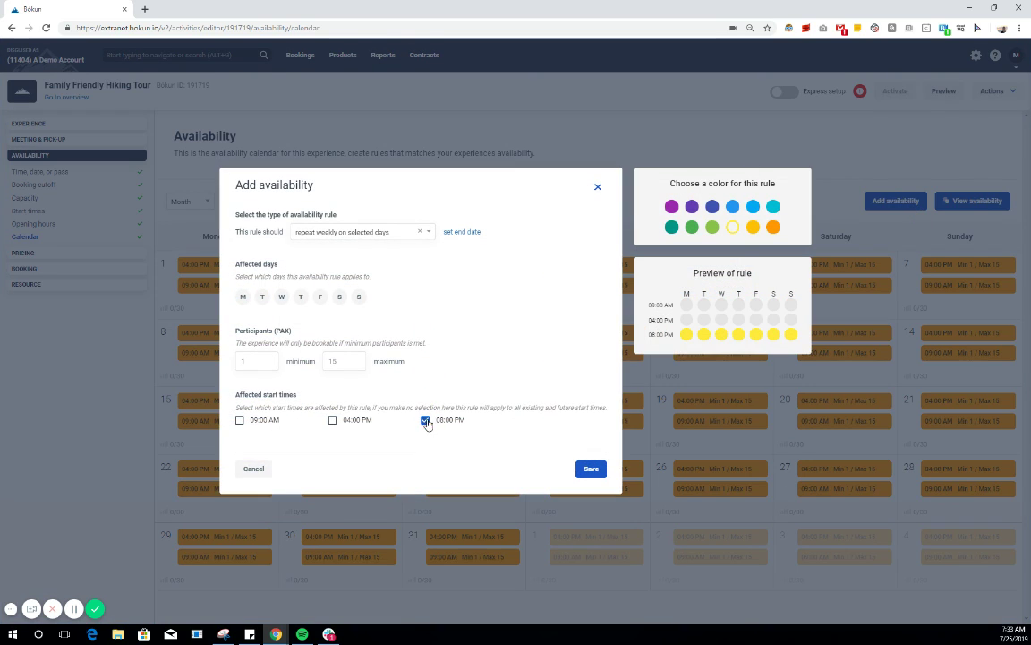
click(429, 233)
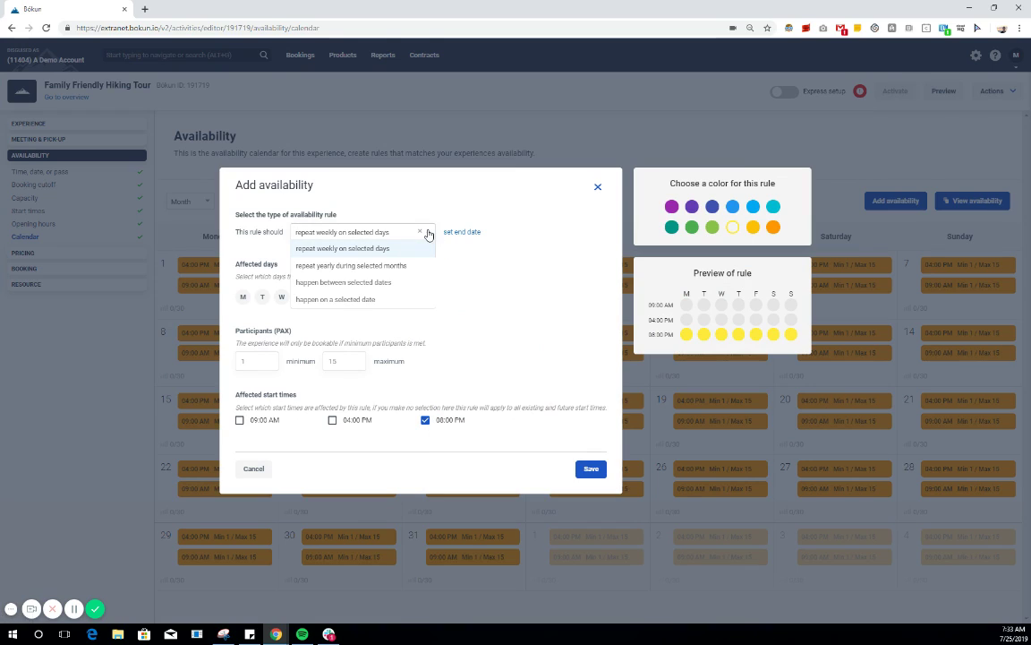
click(411, 283)
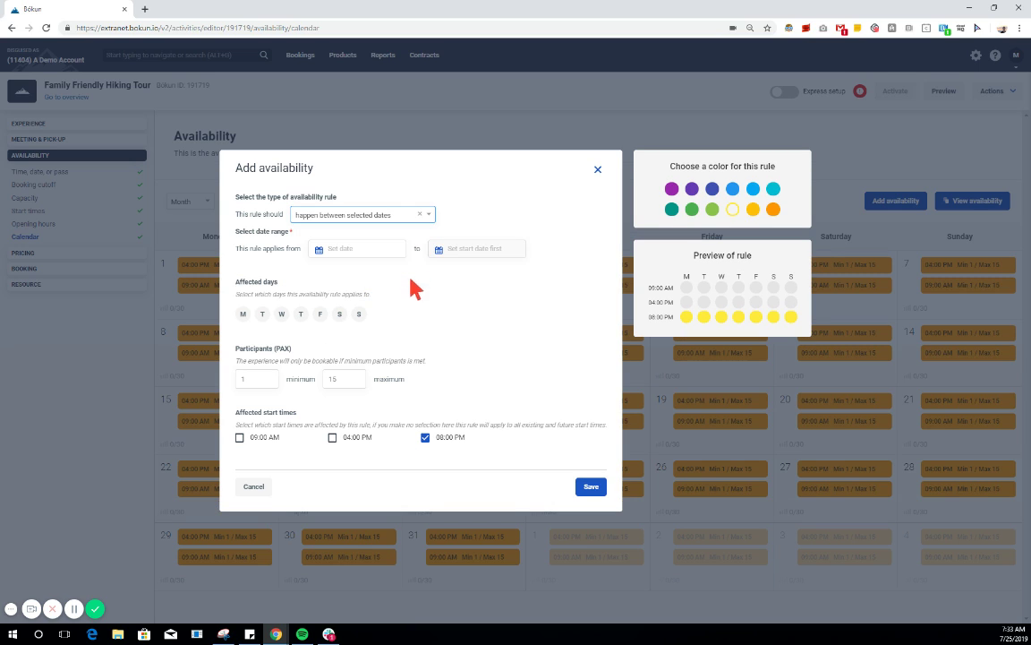
Limit the 08:00 PM availability rule to 25 Jul 2019 through 31 Aug 2019, colour it blue and save it
click(334, 251)
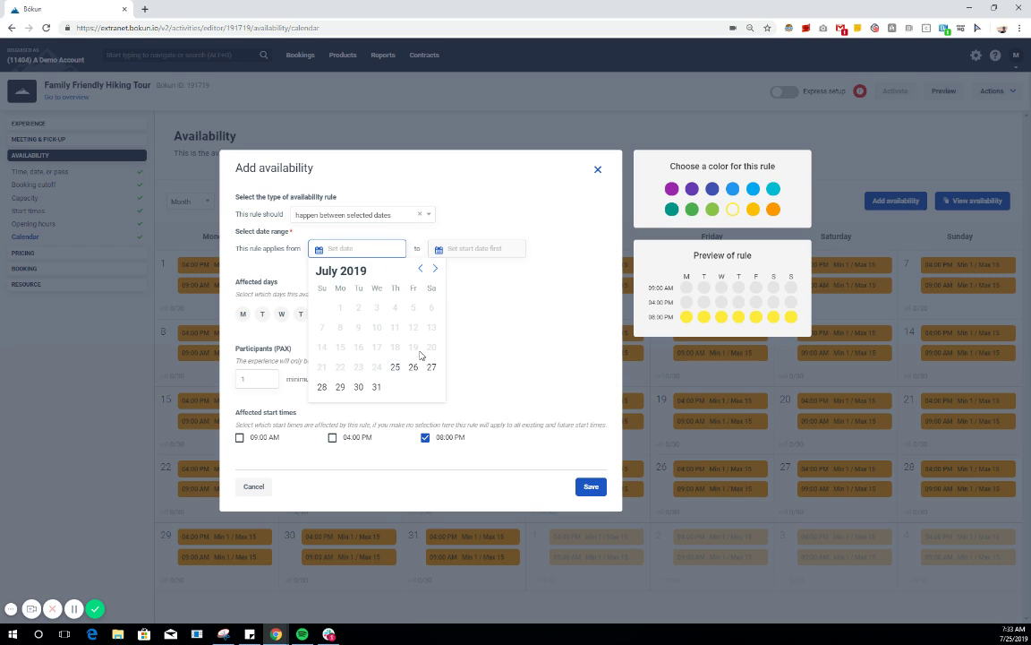
click(394, 367)
click(486, 247)
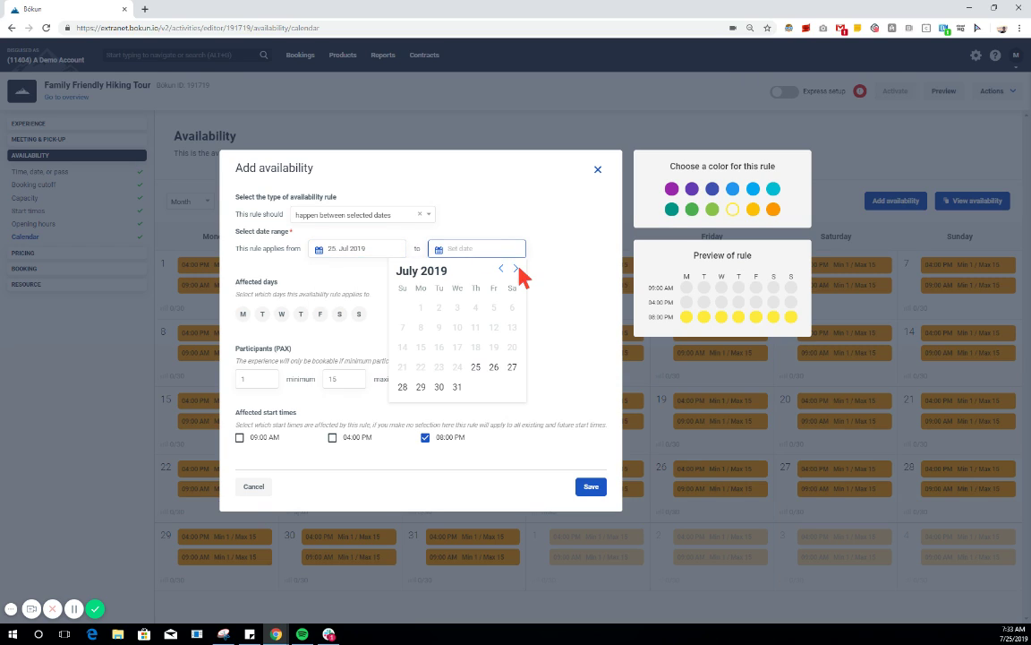
click(516, 270)
click(512, 386)
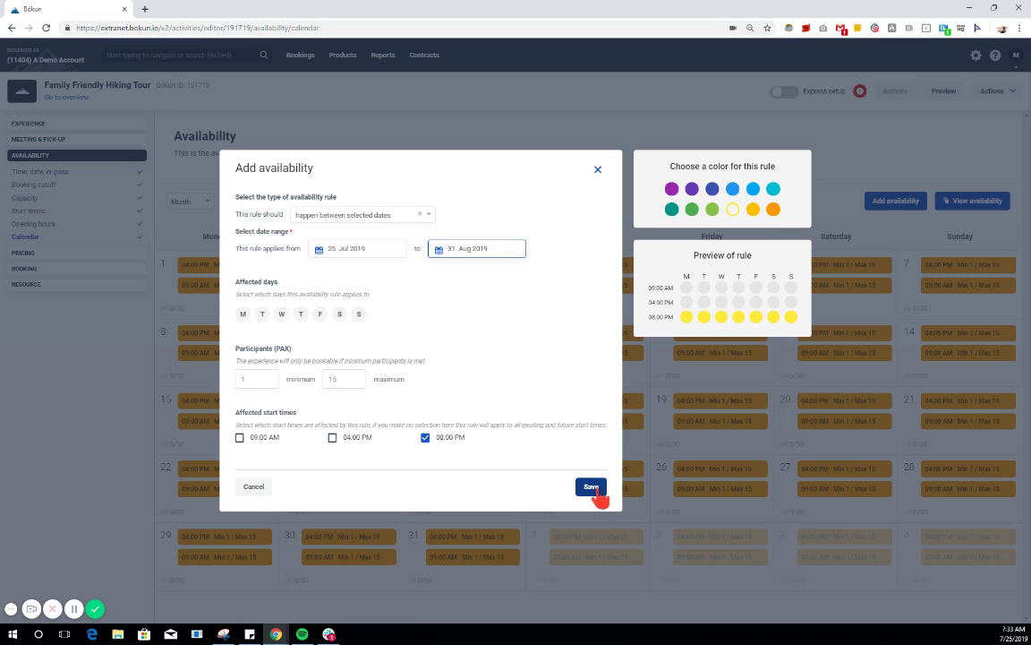
click(733, 188)
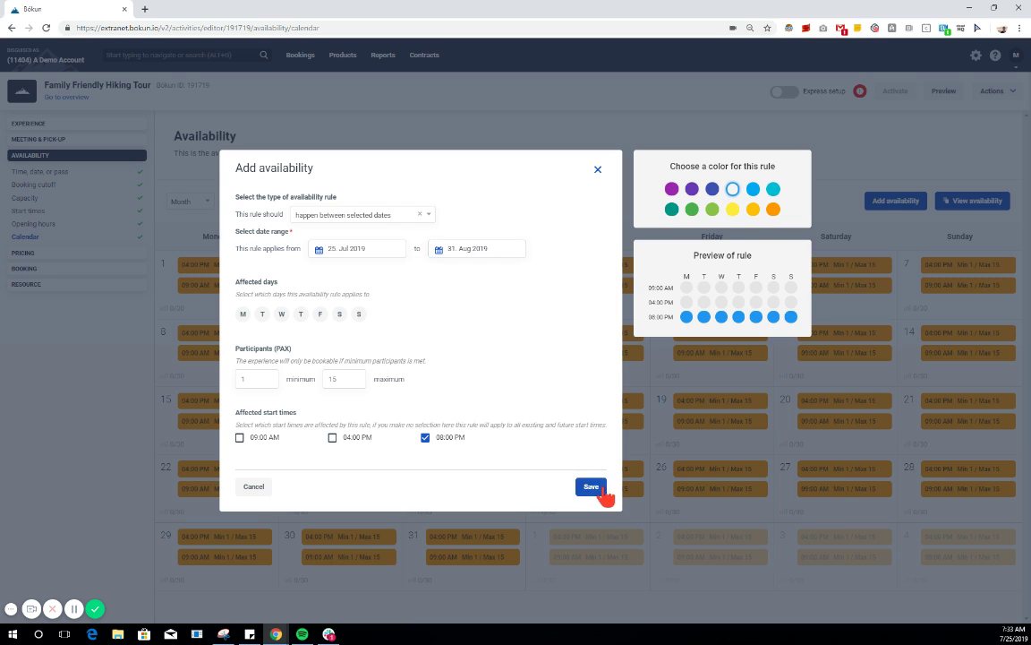
click(593, 488)
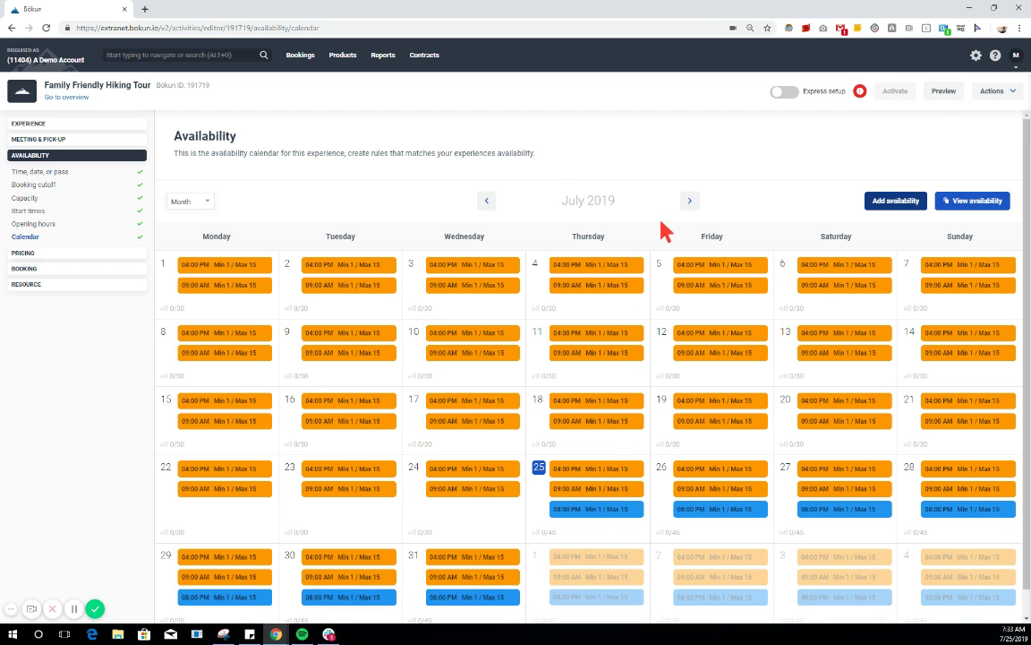
Check the availability calendar for August and September 2019 and review the list of availability rules
click(690, 202)
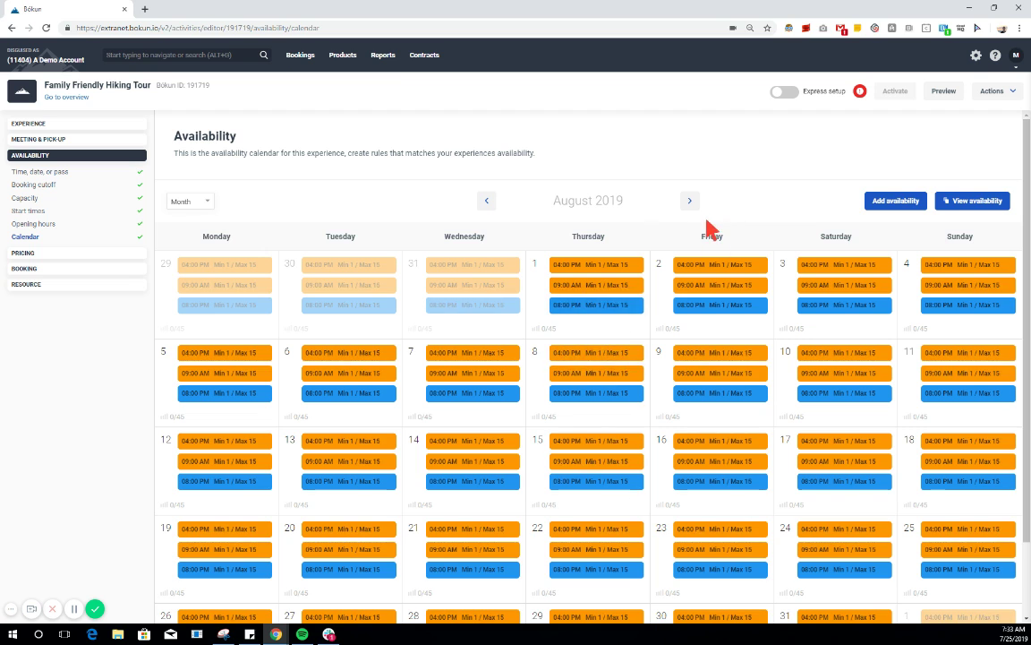
scroll(707, 226, down, 1)
click(689, 148)
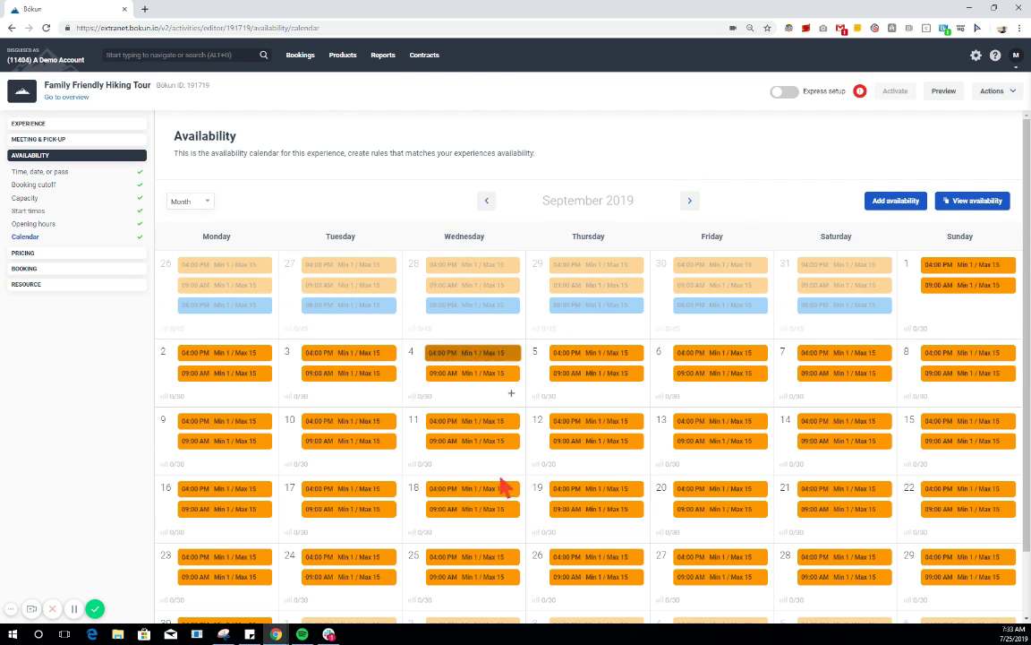
scroll(707, 210, down, 1)
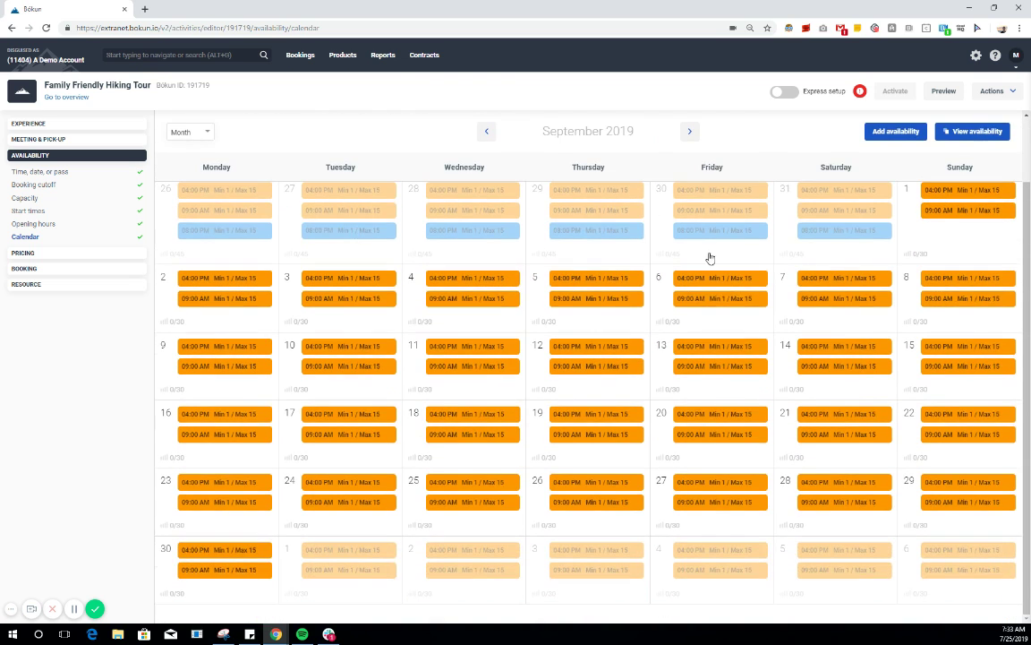
scroll(702, 302, up, 1)
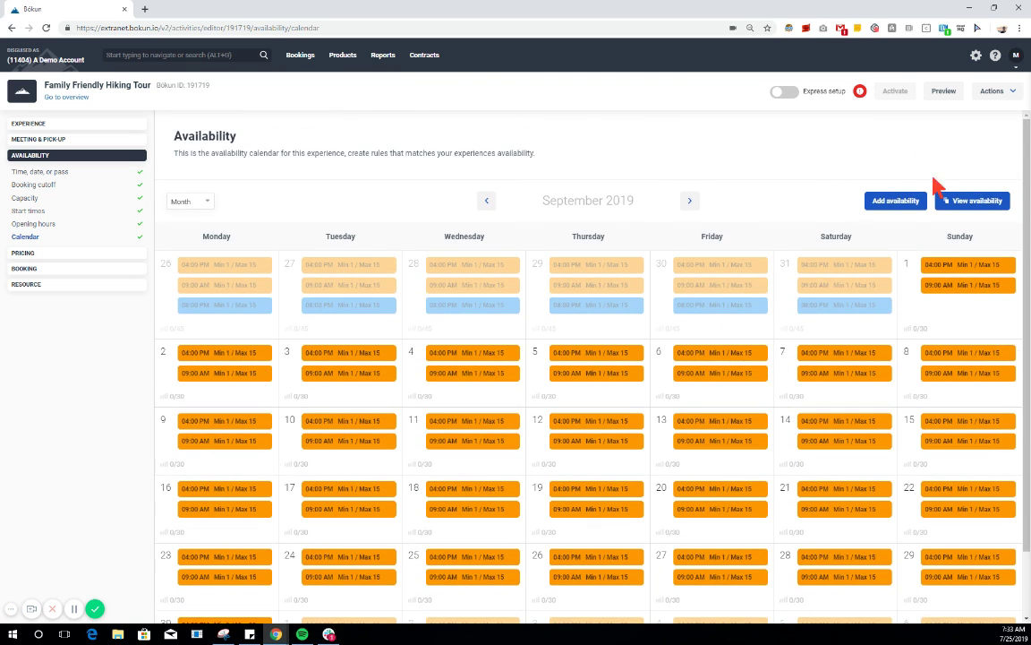
click(964, 200)
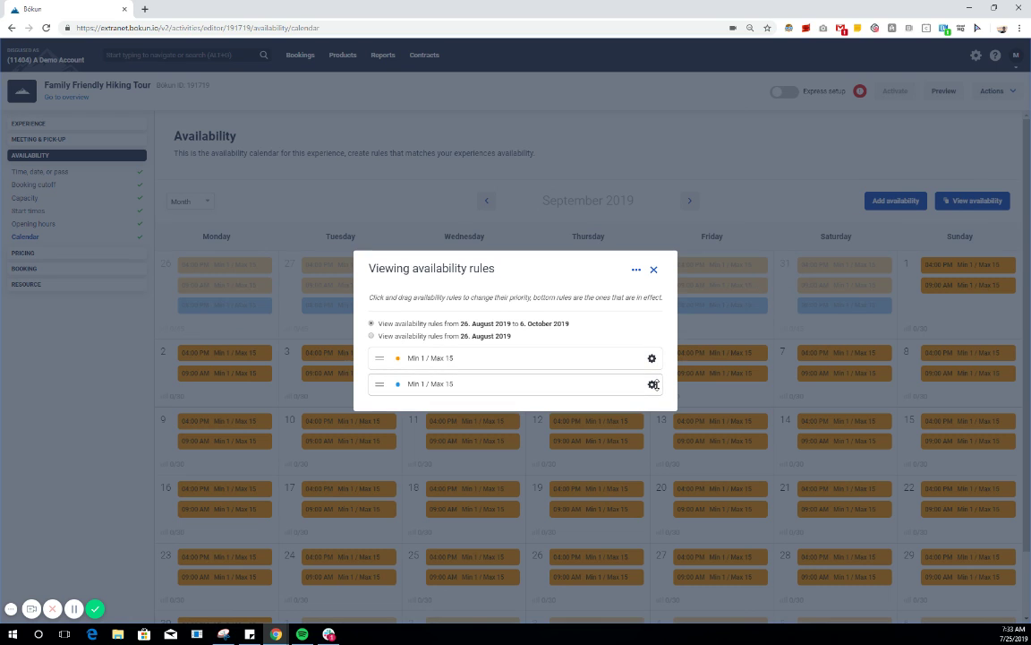
click(654, 270)
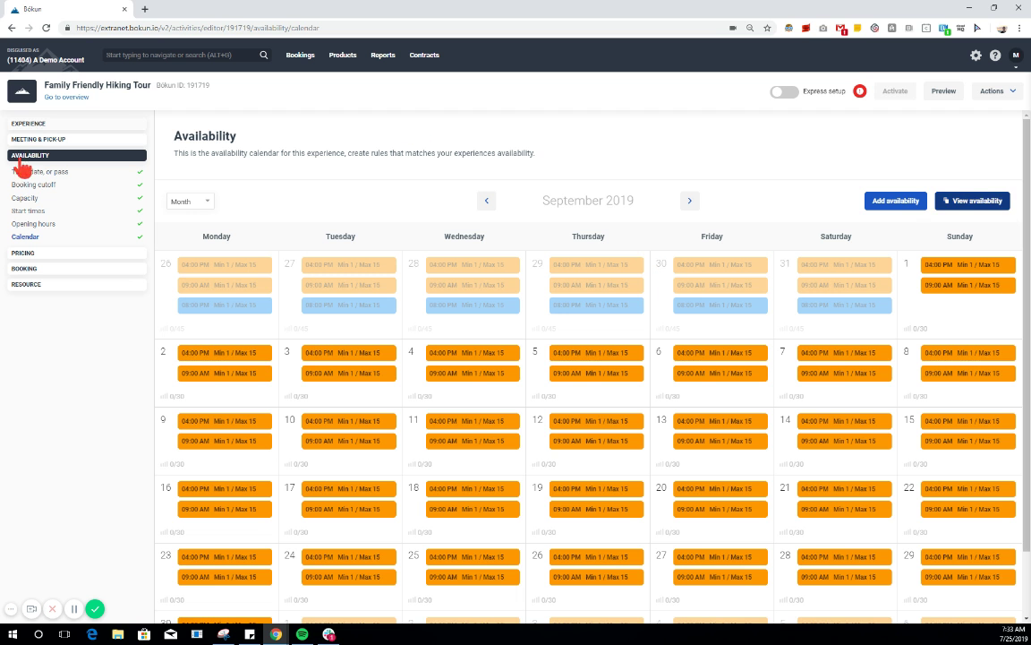
scroll(268, 198, down, 2)
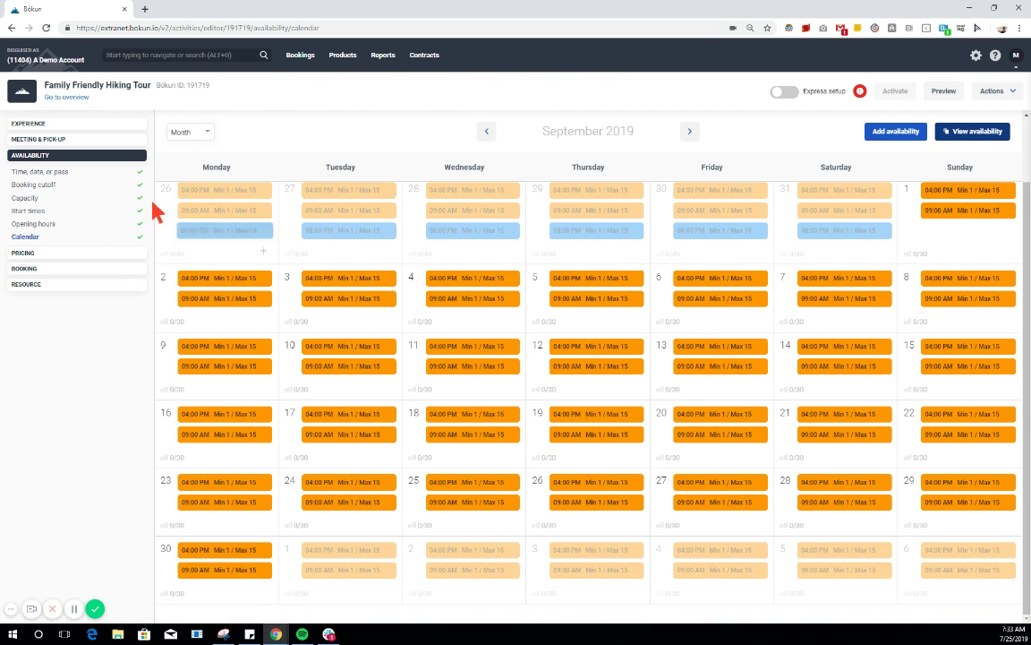
Review the available pricing categories for the experience and save with only Adults selected
click(39, 255)
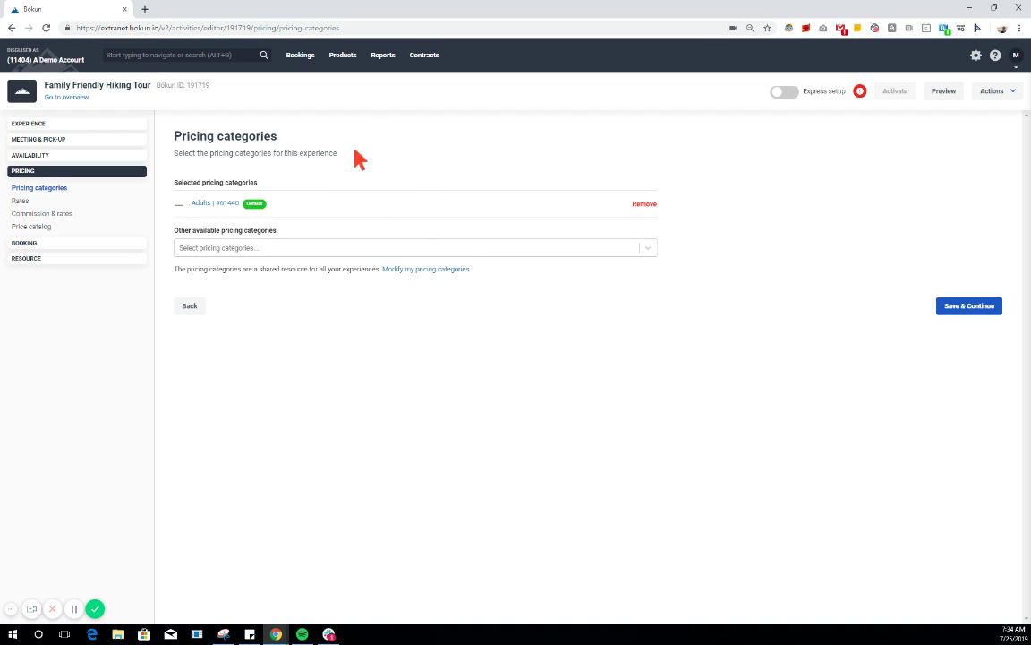
drag(278, 136, 175, 140)
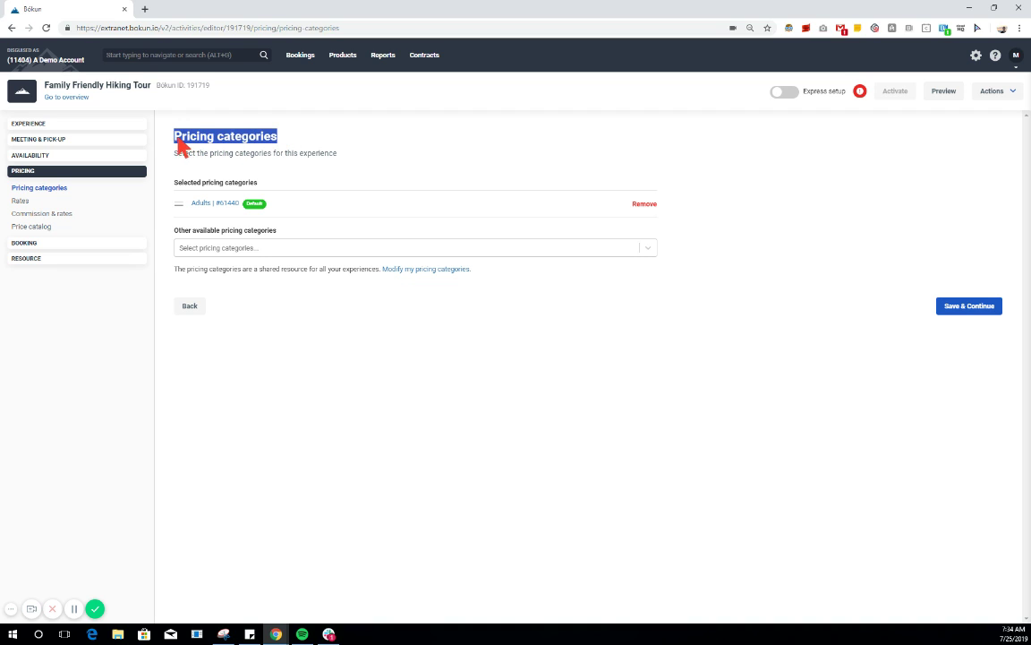
click(329, 151)
click(333, 63)
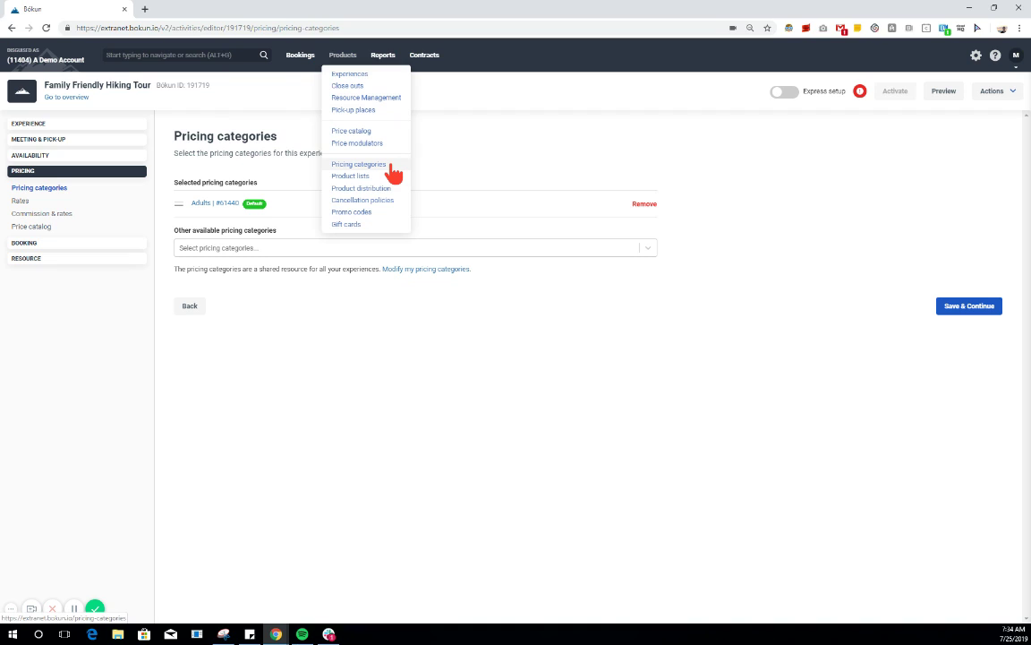
click(278, 248)
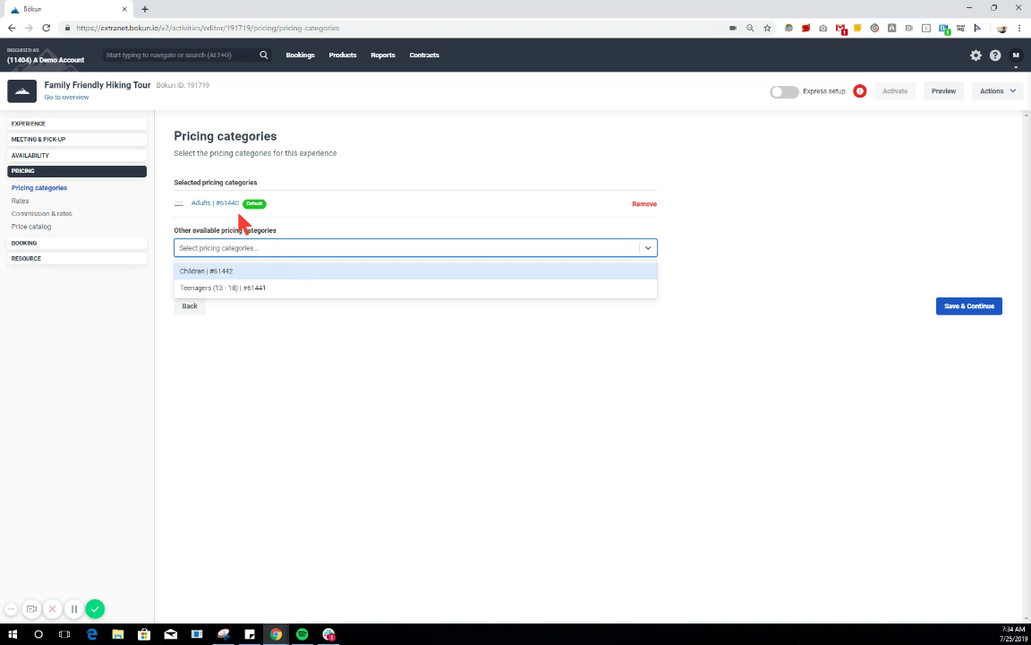
click(287, 333)
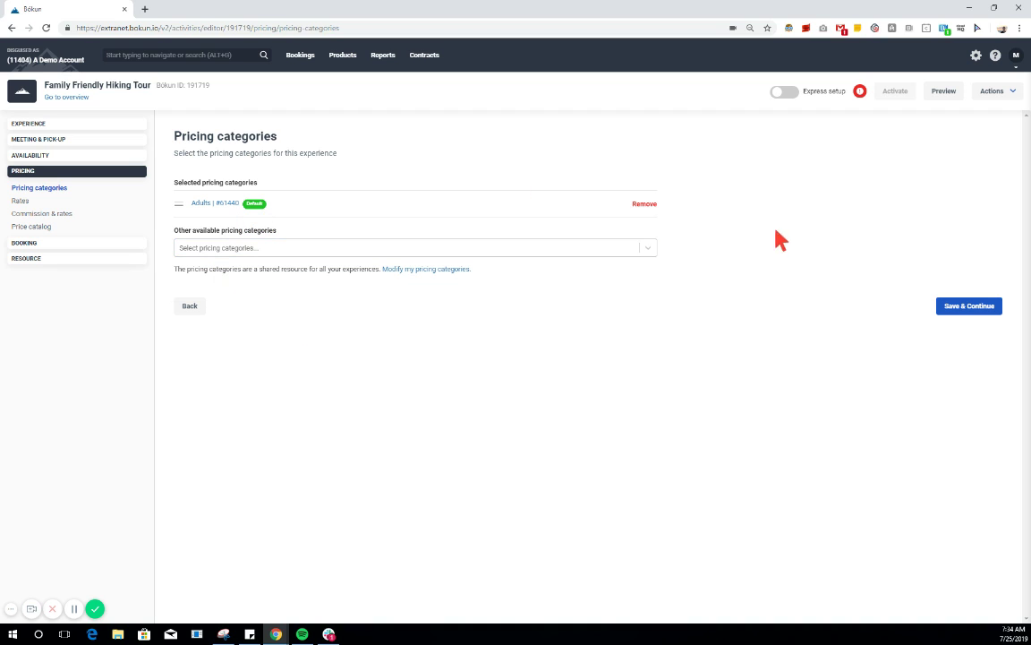
click(961, 309)
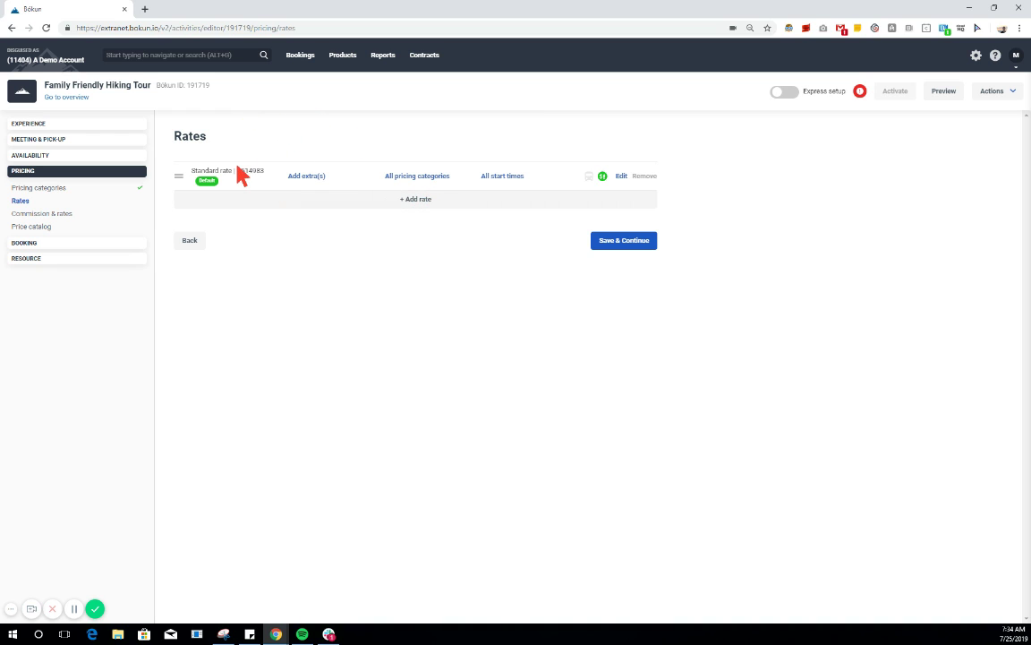
Add the Hiking Boots extra to the standard rate as optional, priced separately and per person
click(315, 179)
click(487, 309)
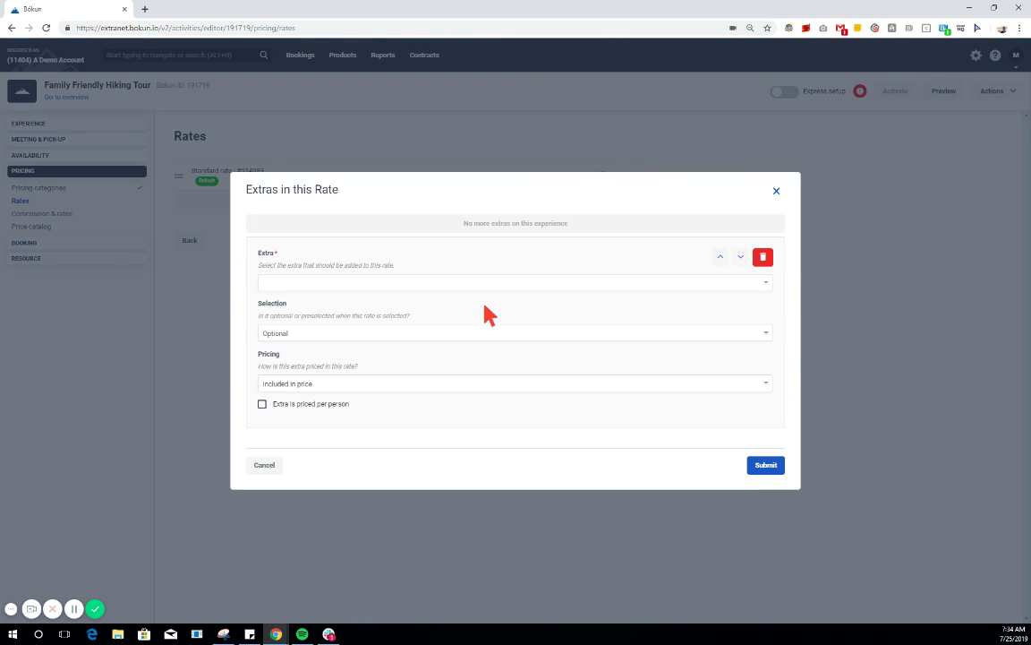
click(358, 282)
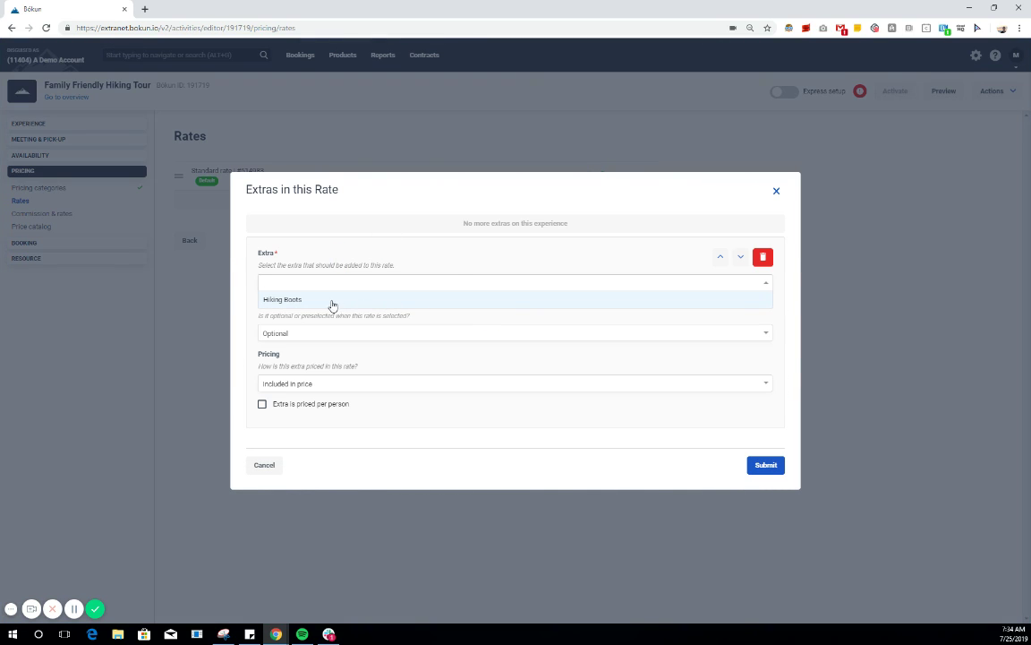
click(296, 302)
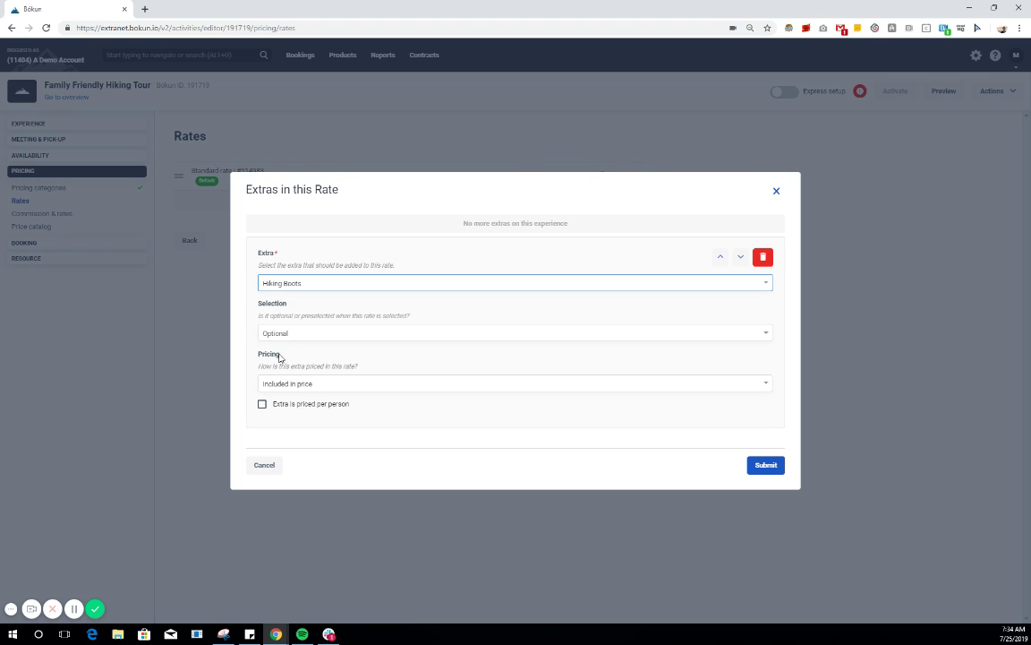
click(303, 384)
click(302, 419)
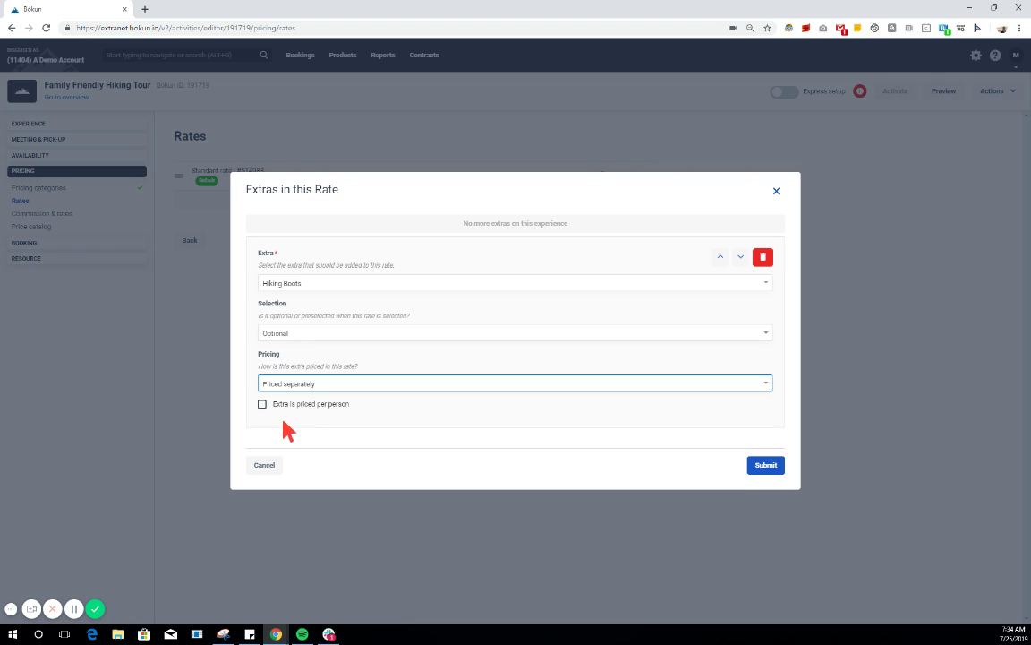
click(261, 405)
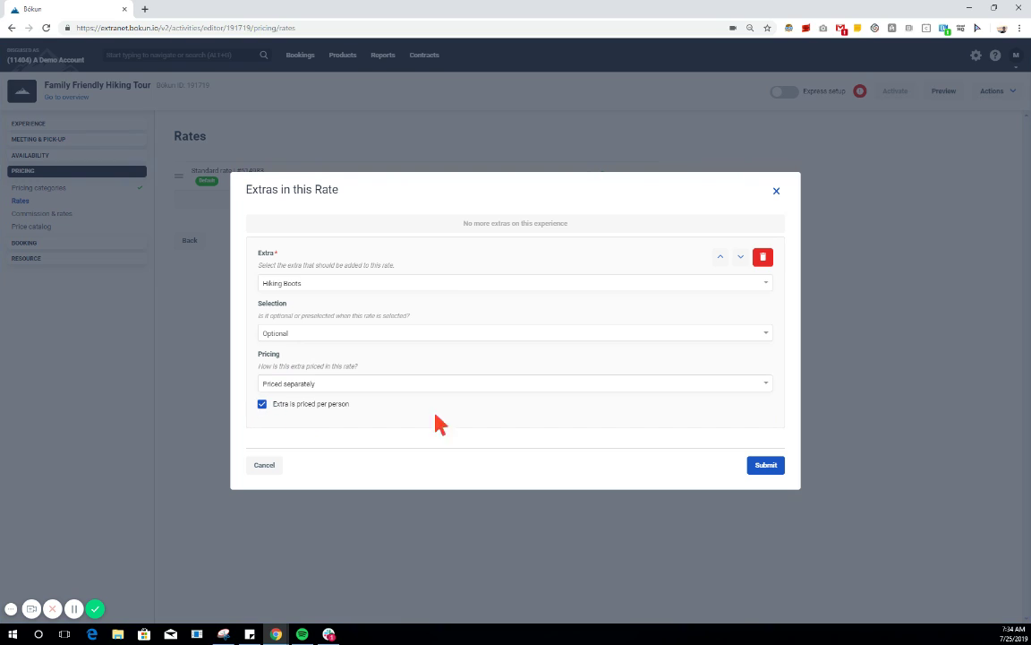
click(766, 466)
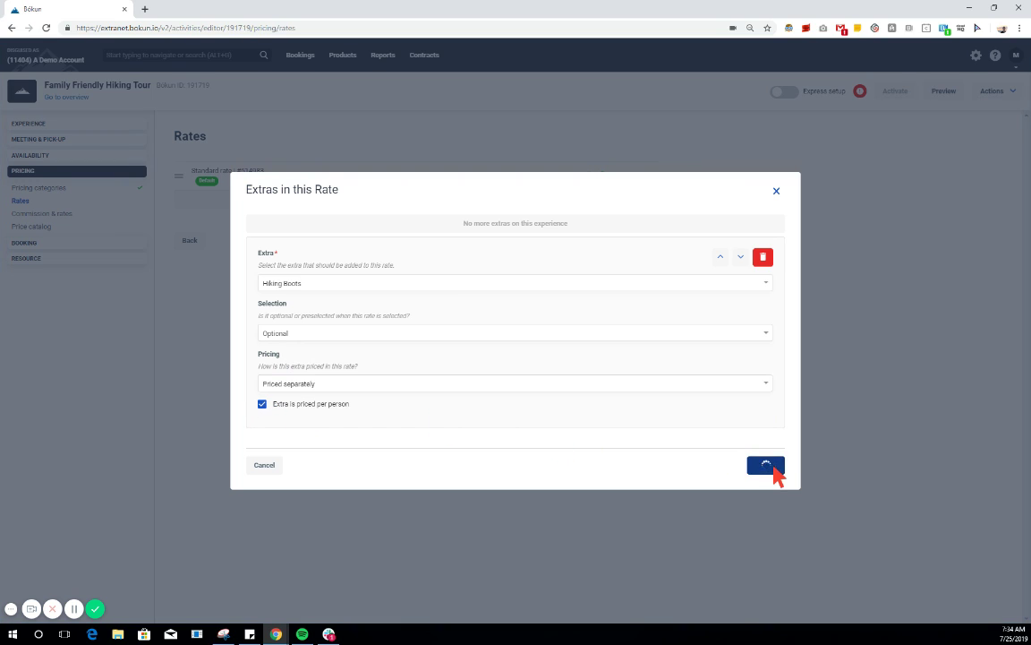
Save the commission settings with Standard rate as default, and save catalog prices of 50 USD for Adults and 20 USD for Hiking Boots
click(31, 215)
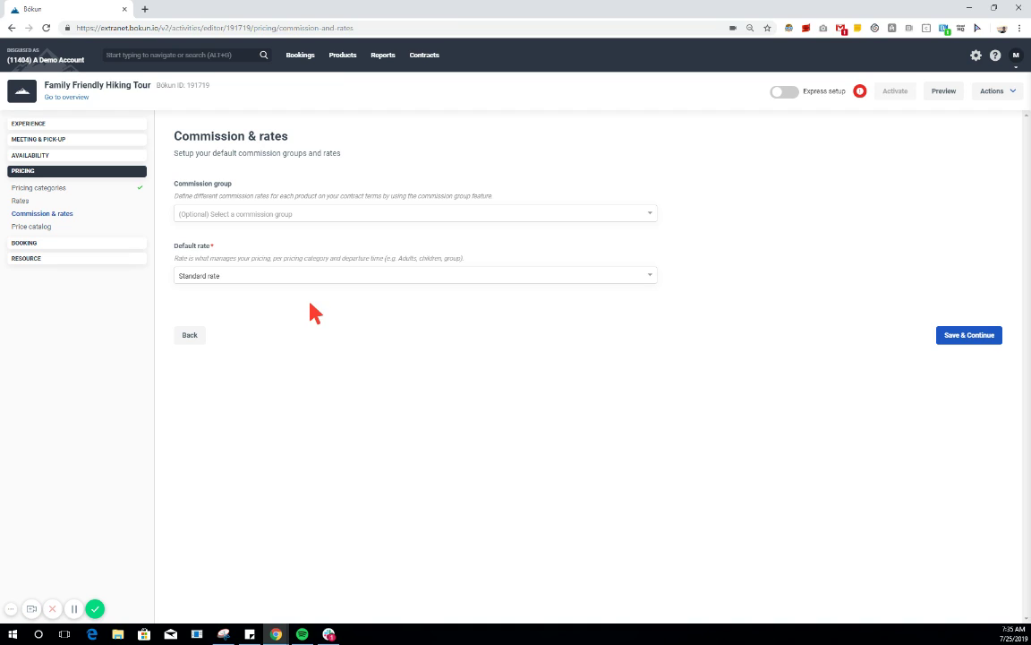
click(960, 337)
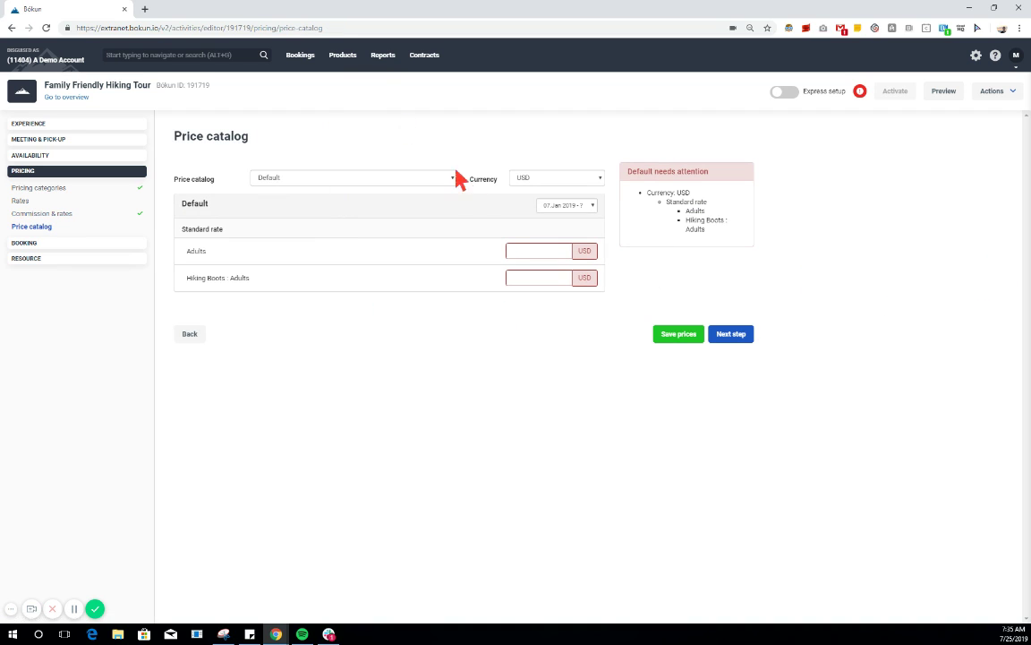
click(531, 250)
text(50)
key(Tab)
text(20)
click(684, 340)
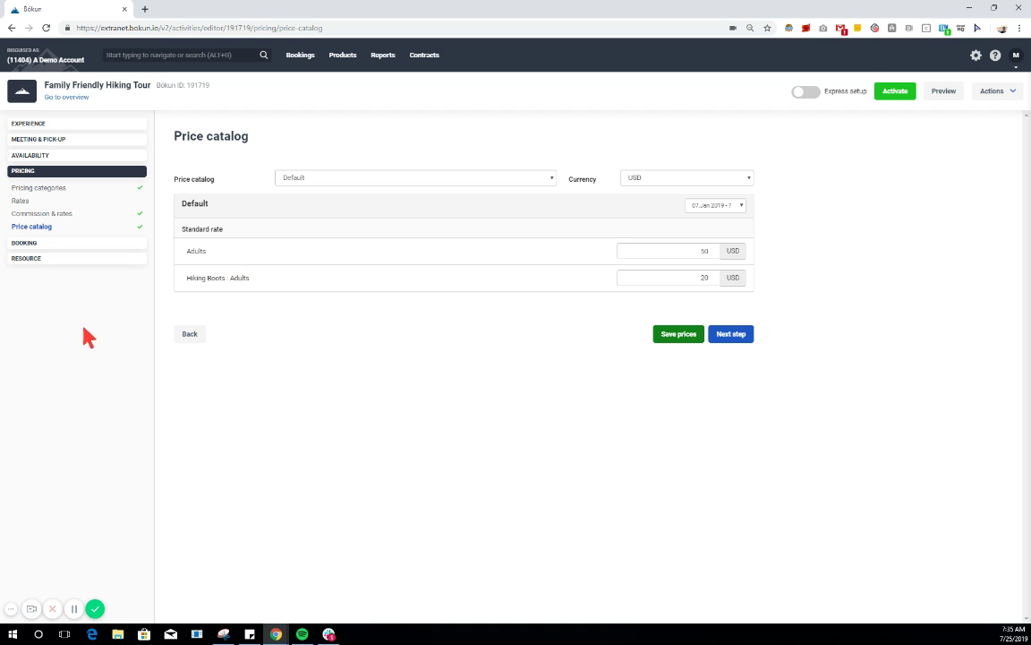
Ask the main contact for first name, last name, email and phone number as required fields, and save the contact information
click(66, 243)
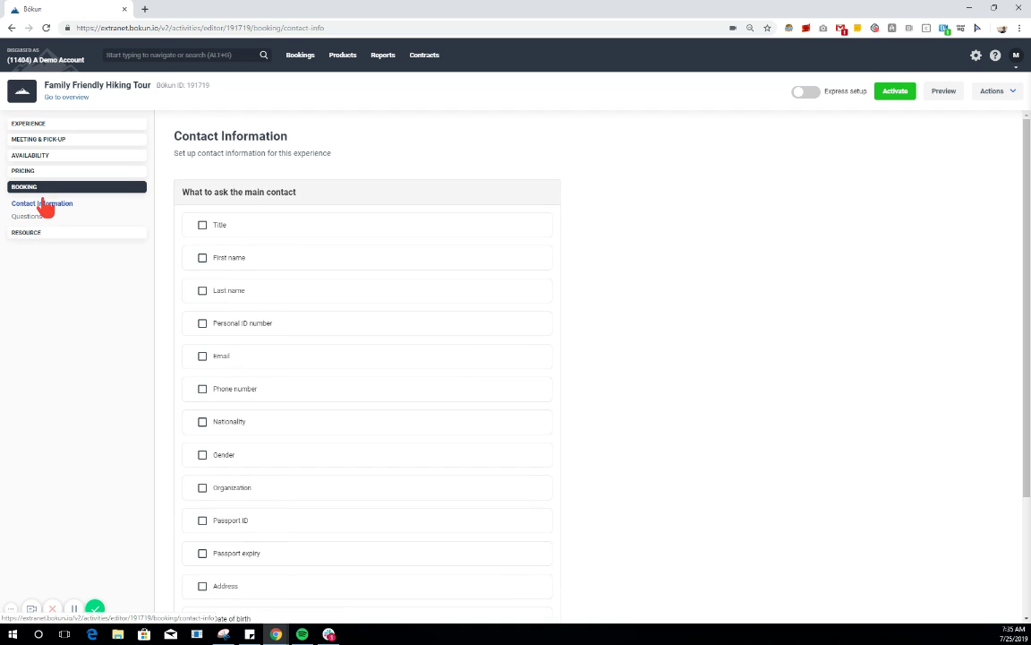
click(203, 257)
click(202, 290)
click(202, 356)
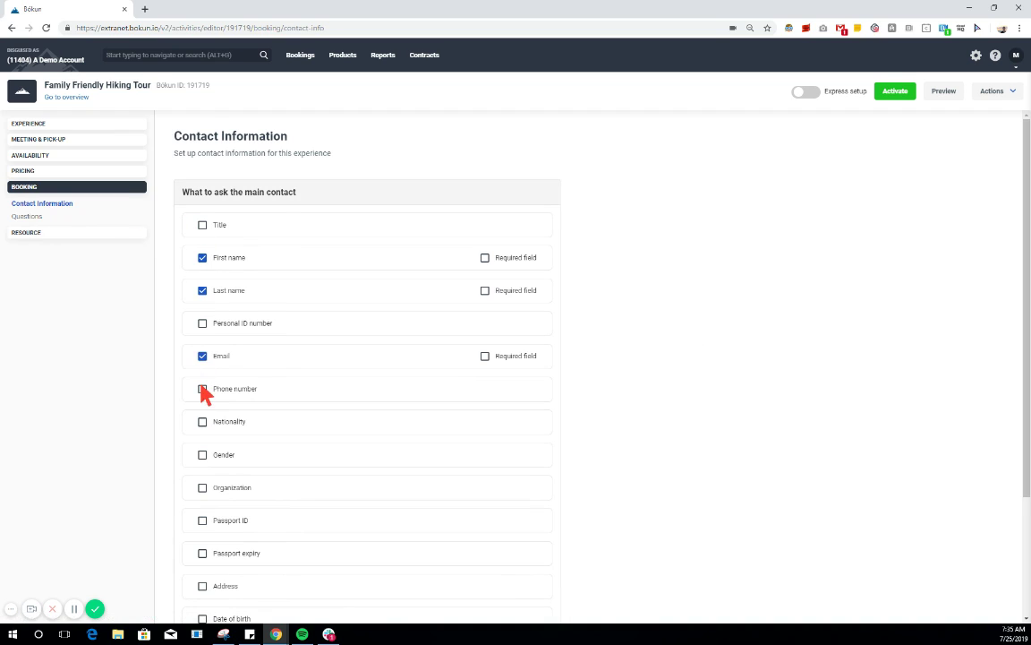
click(202, 389)
click(485, 258)
click(484, 290)
click(484, 356)
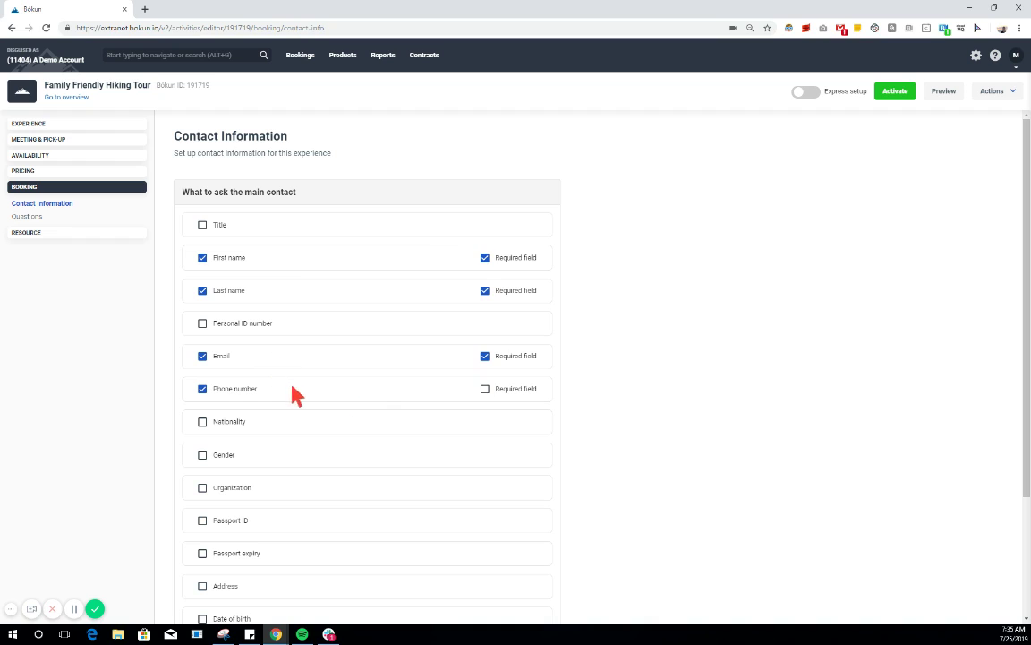
click(484, 391)
scroll(707, 465, down, 2)
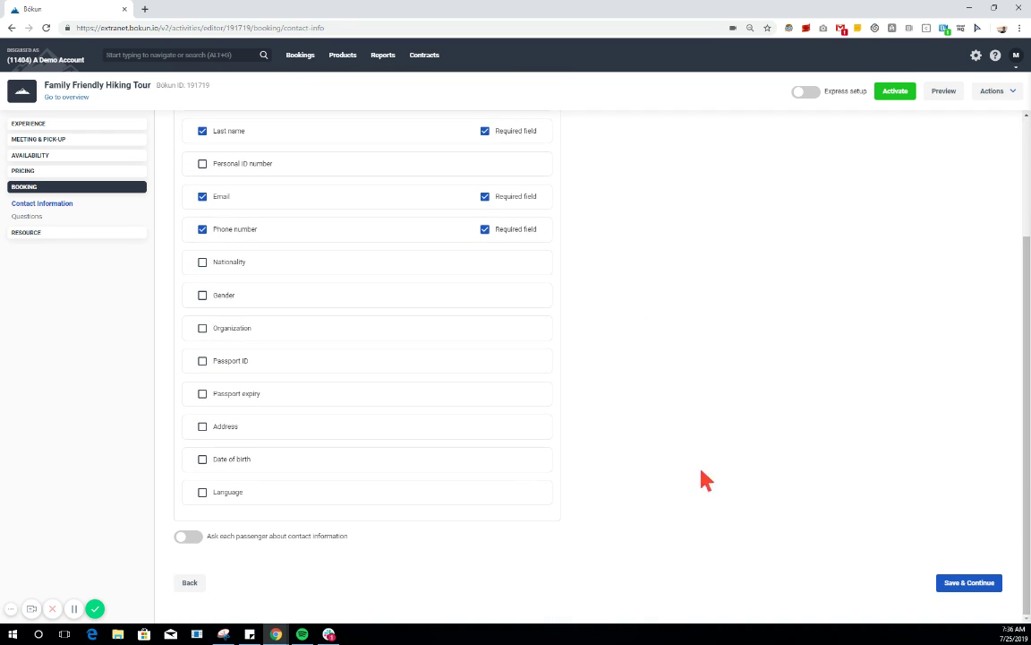
click(953, 583)
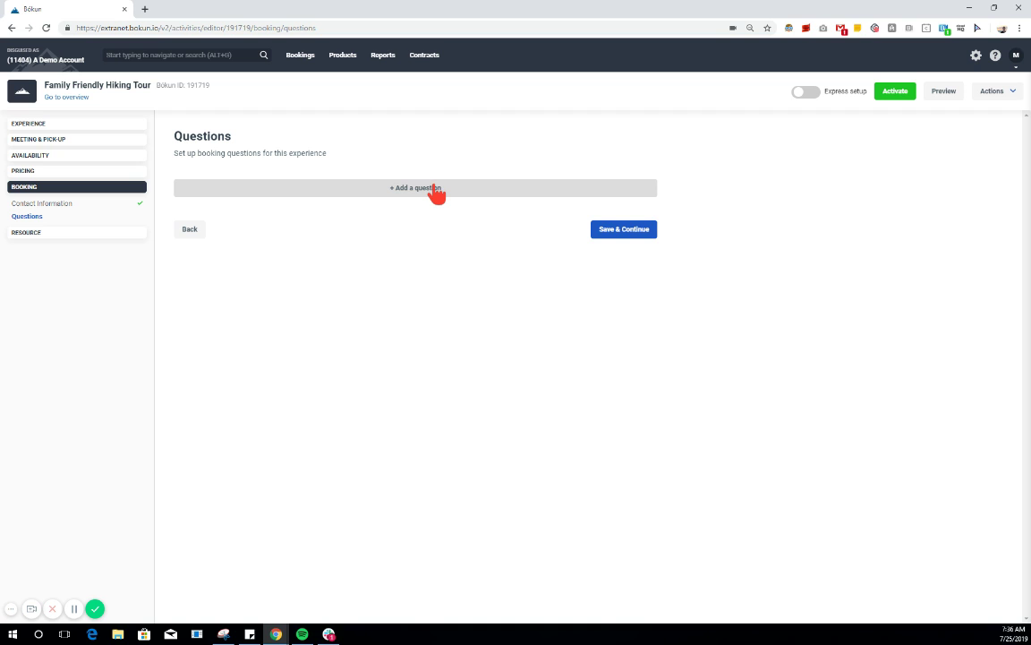
Start a new booking question "How did you find us? :)" with a required answer of type Short text (single line)
click(436, 194)
click(243, 143)
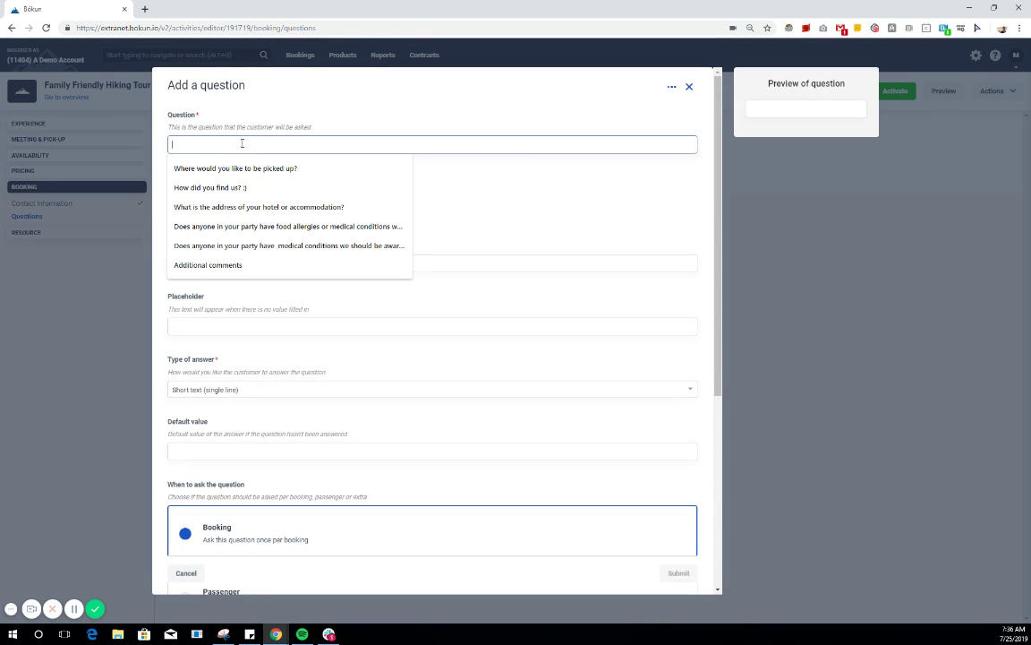
click(267, 188)
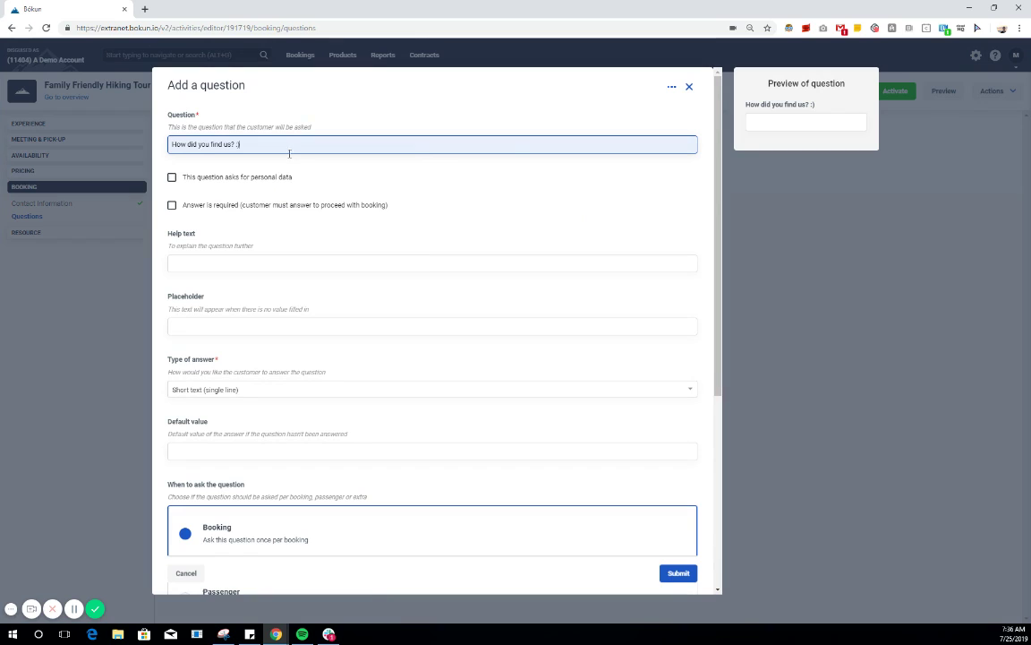
click(171, 205)
scroll(290, 322, down, 1)
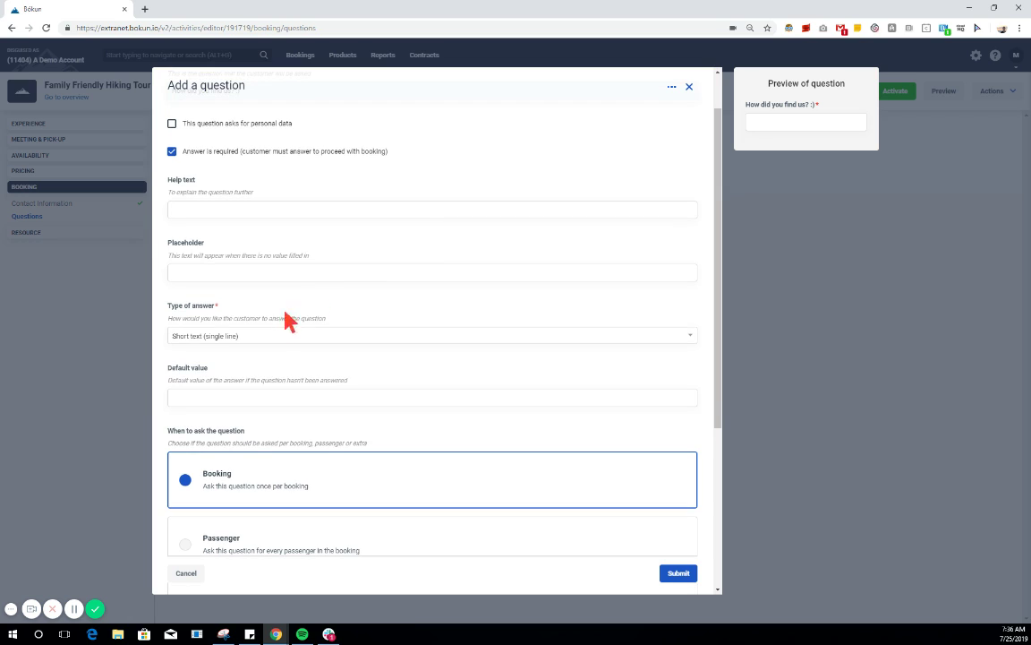
click(270, 333)
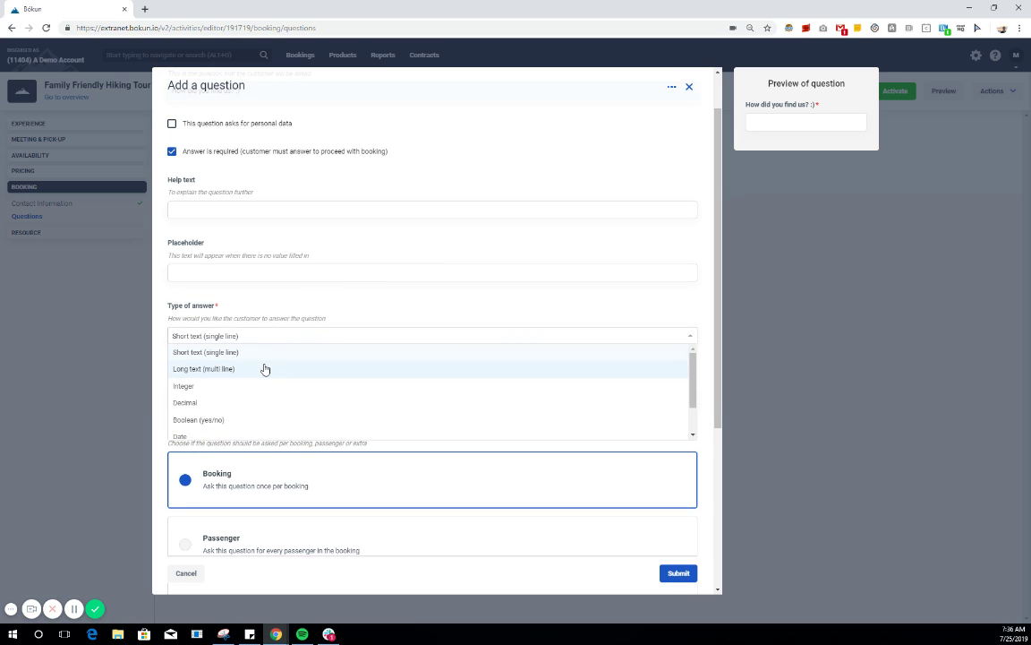
click(267, 352)
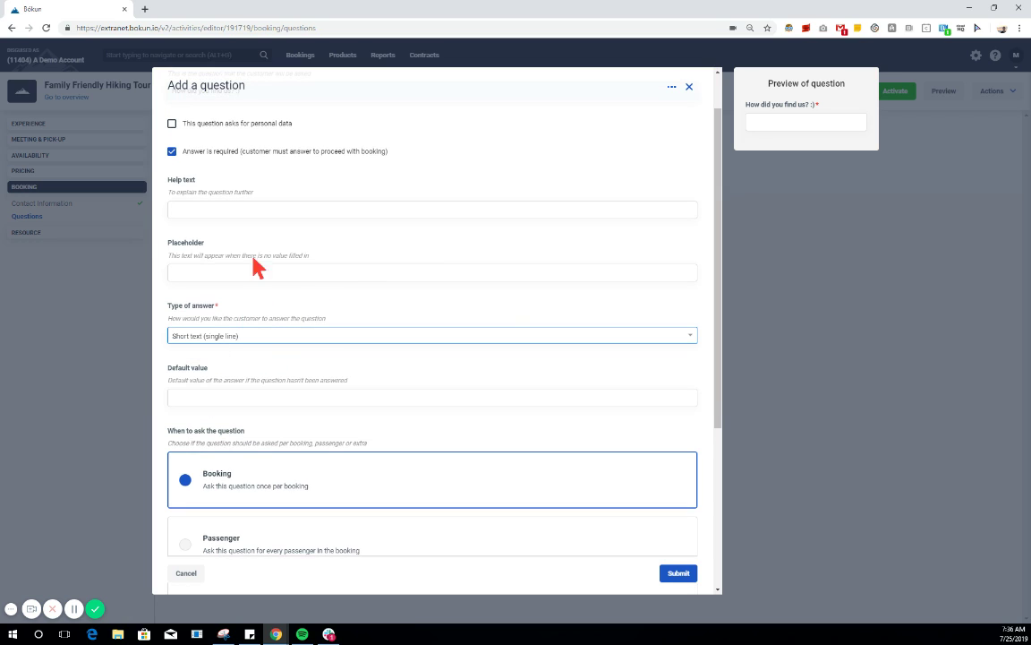
Add the help text "Please let us know how your heard about our awesome tour!", submit the question once per booking, and save the questions
click(201, 209)
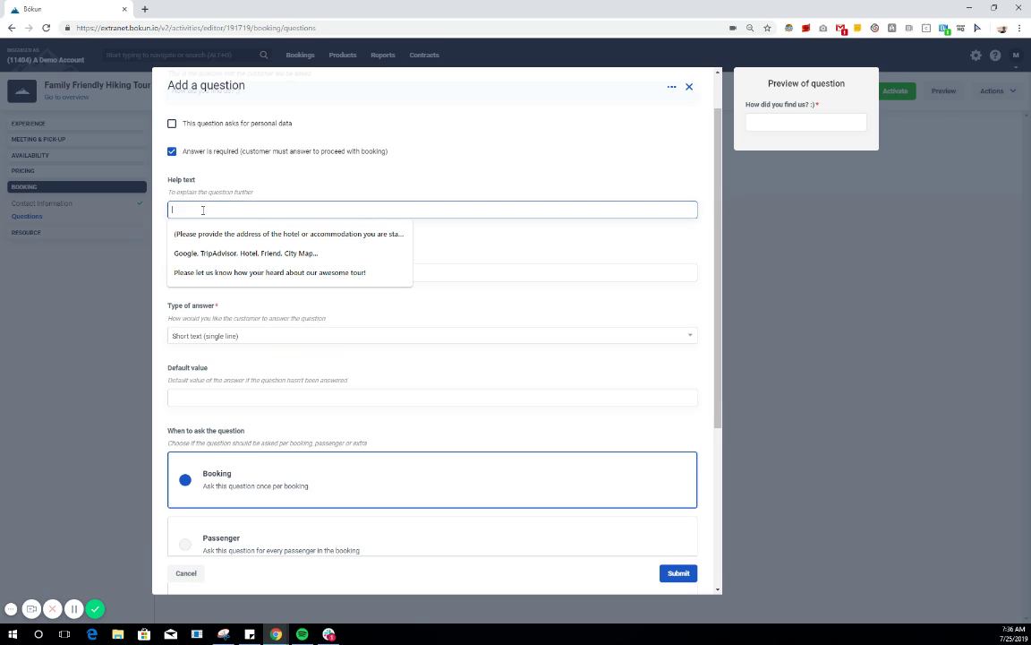
click(302, 273)
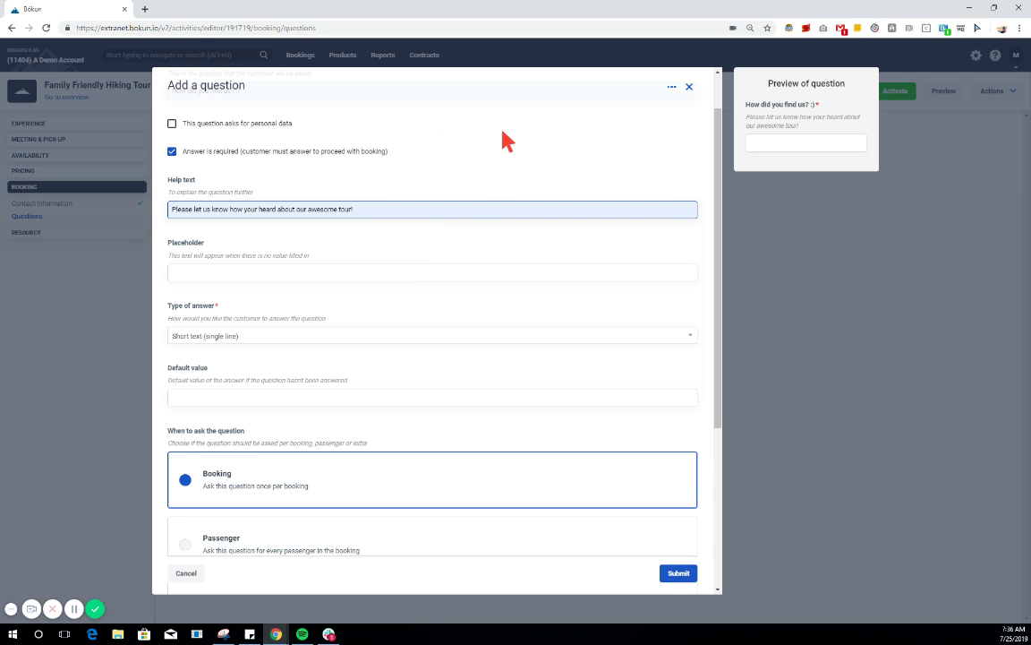
scroll(479, 184, down, 2)
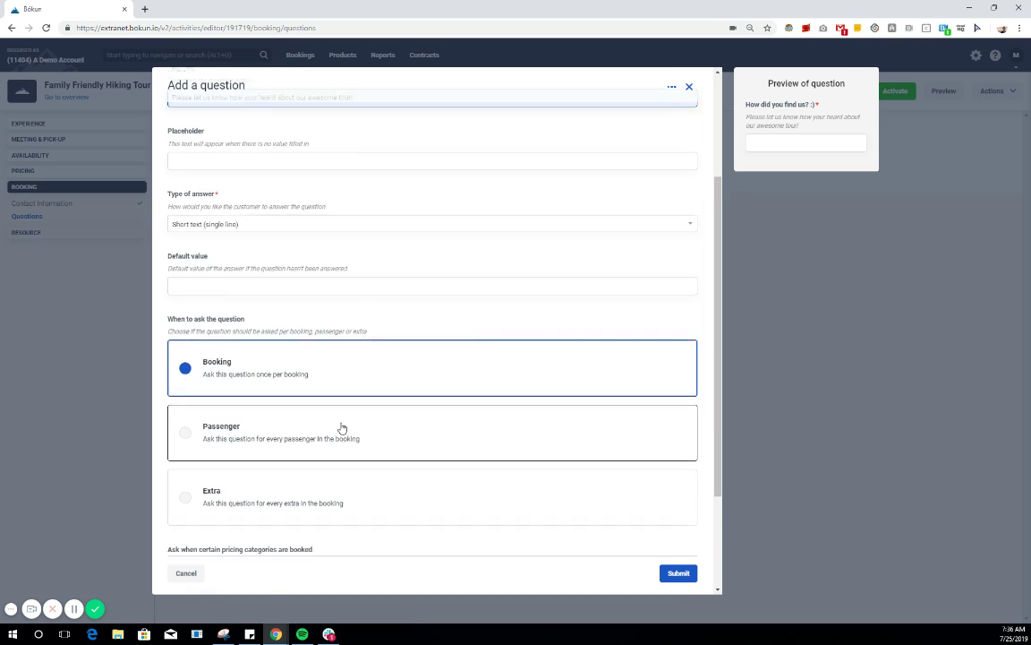
scroll(376, 358, down, 1)
scroll(397, 300, up, 1)
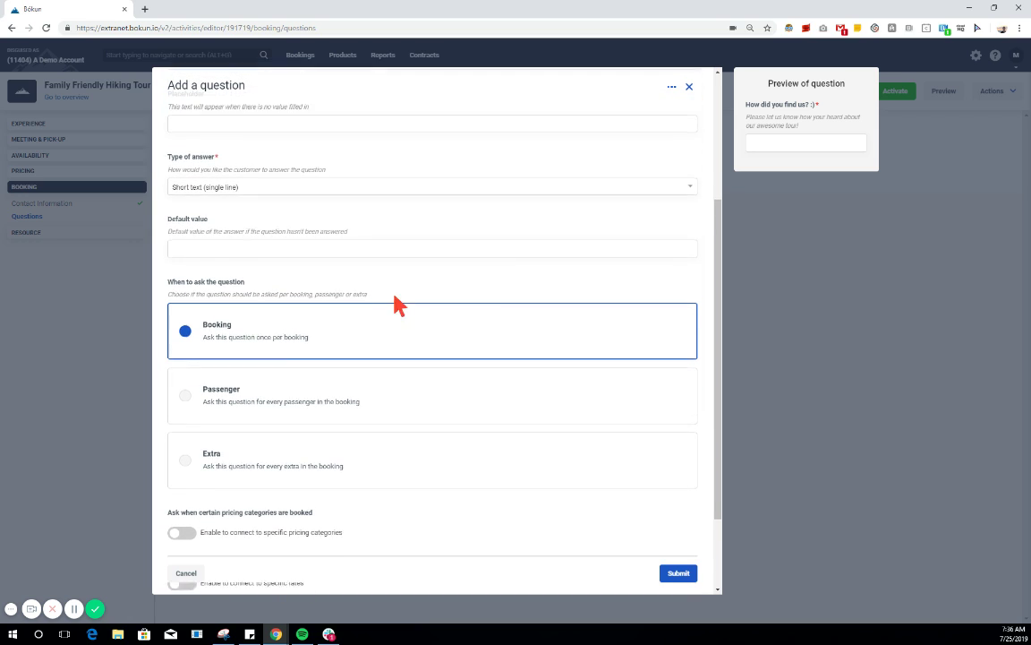
scroll(396, 300, down, 1)
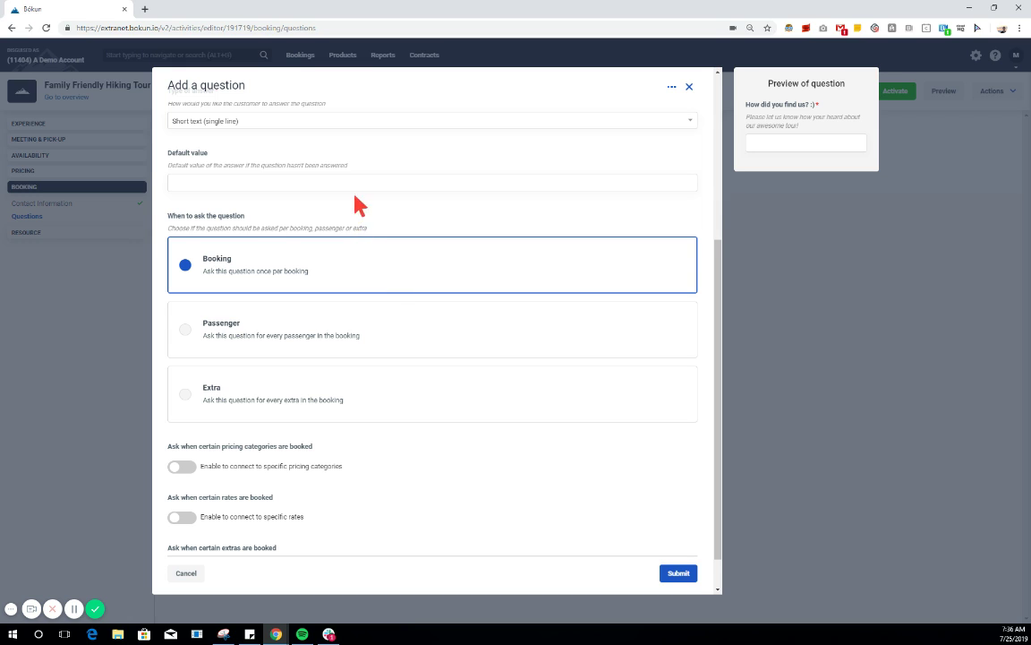
scroll(350, 288, down, 1)
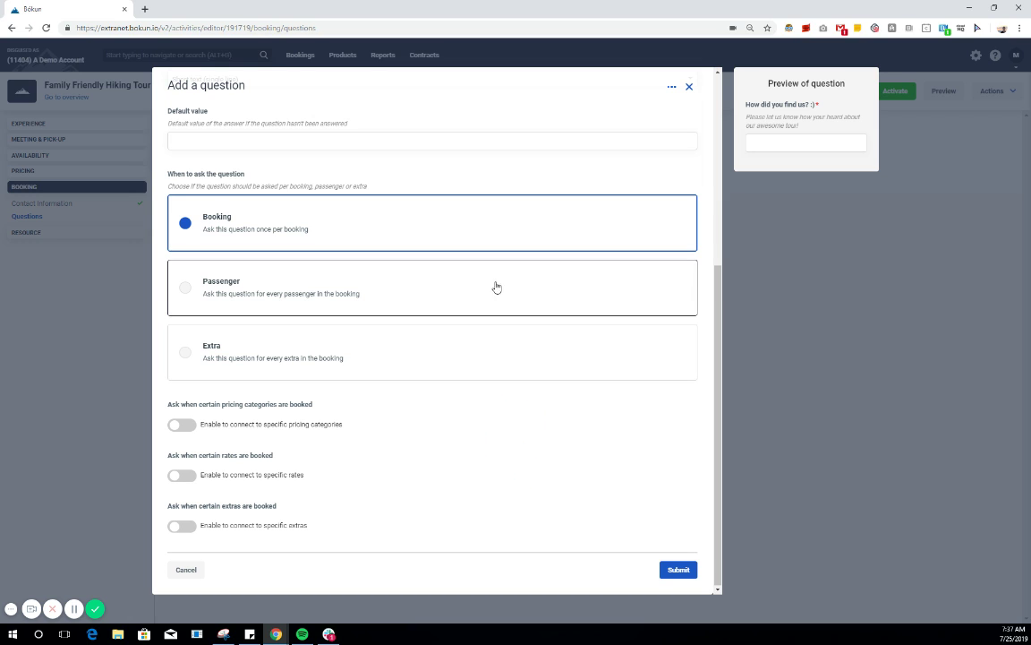
click(679, 570)
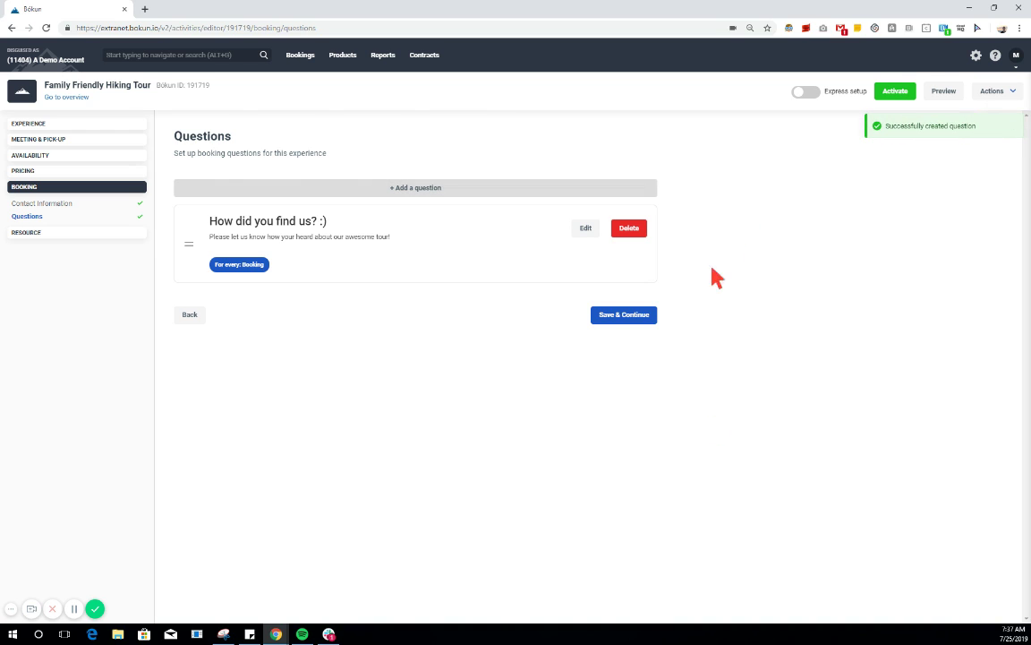
click(627, 316)
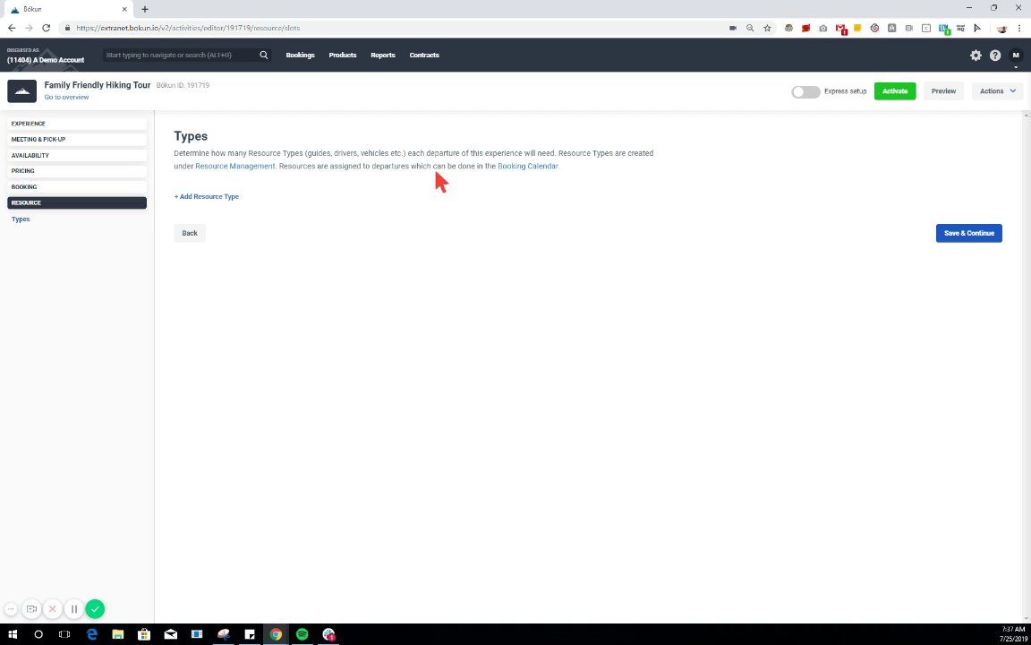
Add a resource type, remove it again, and save the resource settings without any types
click(215, 196)
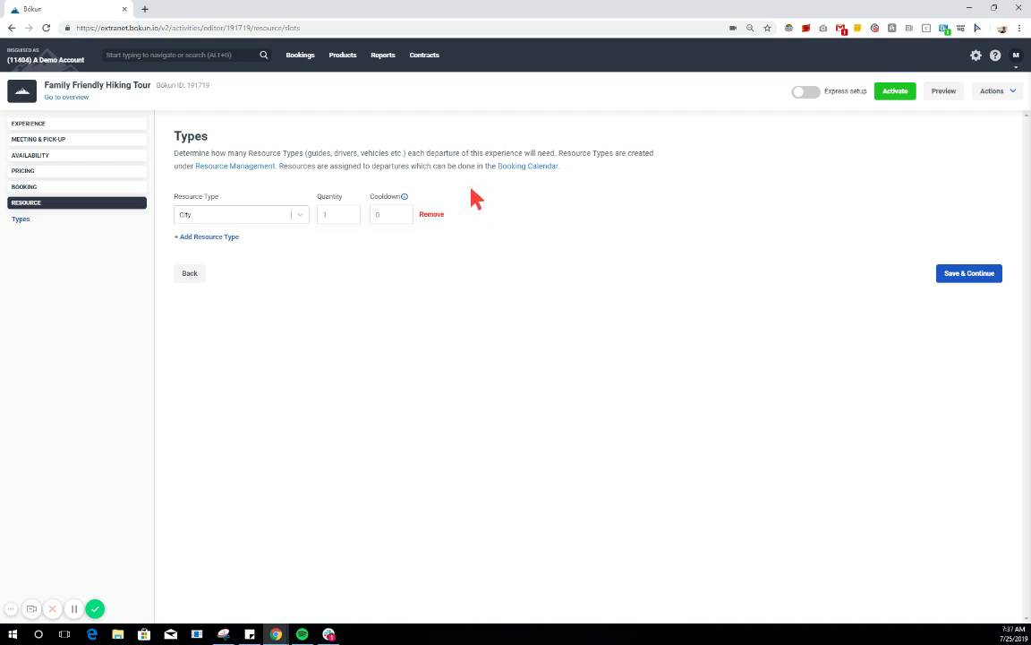
click(431, 216)
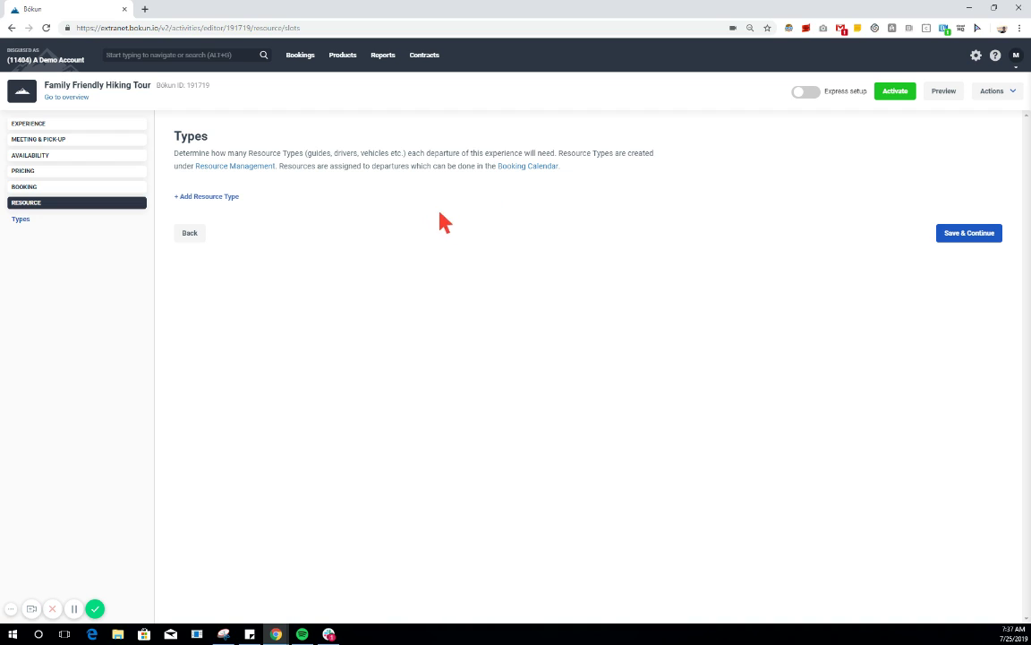
click(970, 236)
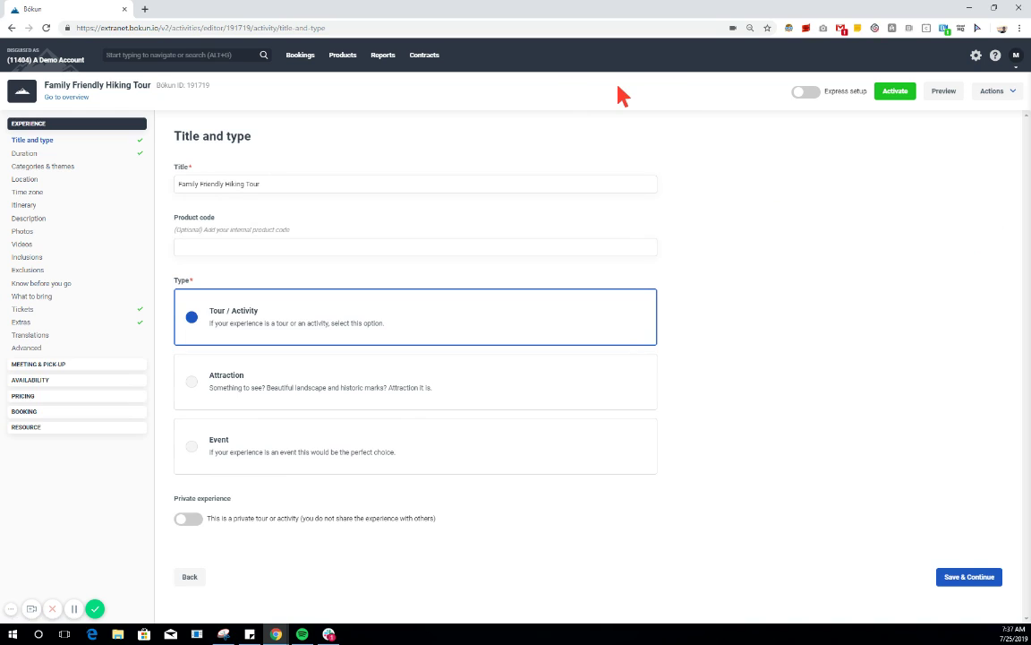
Activate the Family Friendly Hiking Tour and open its preview
click(895, 93)
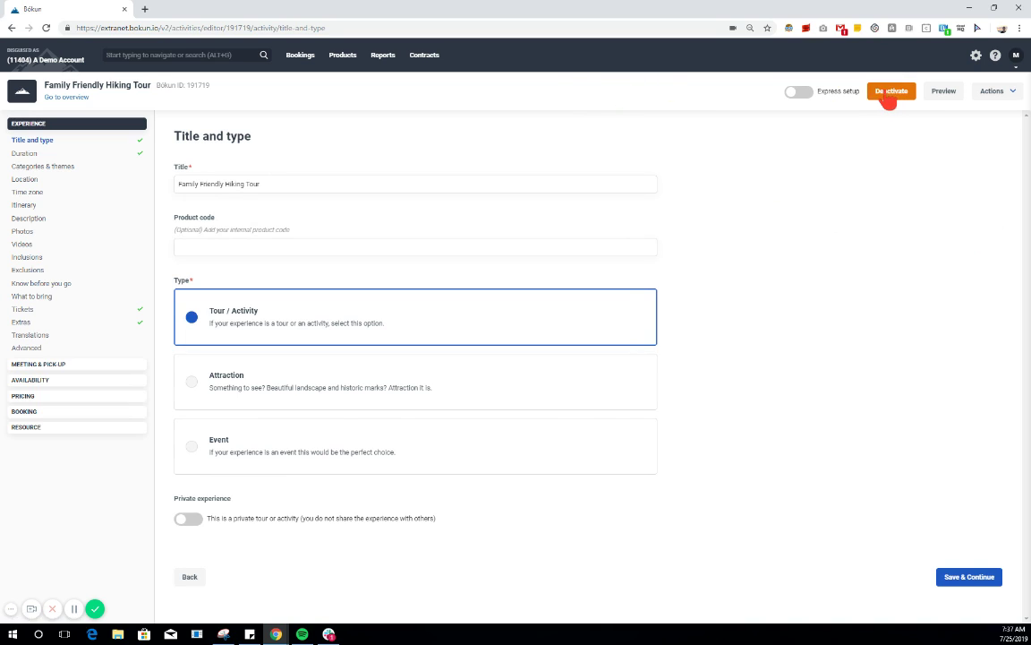
click(952, 95)
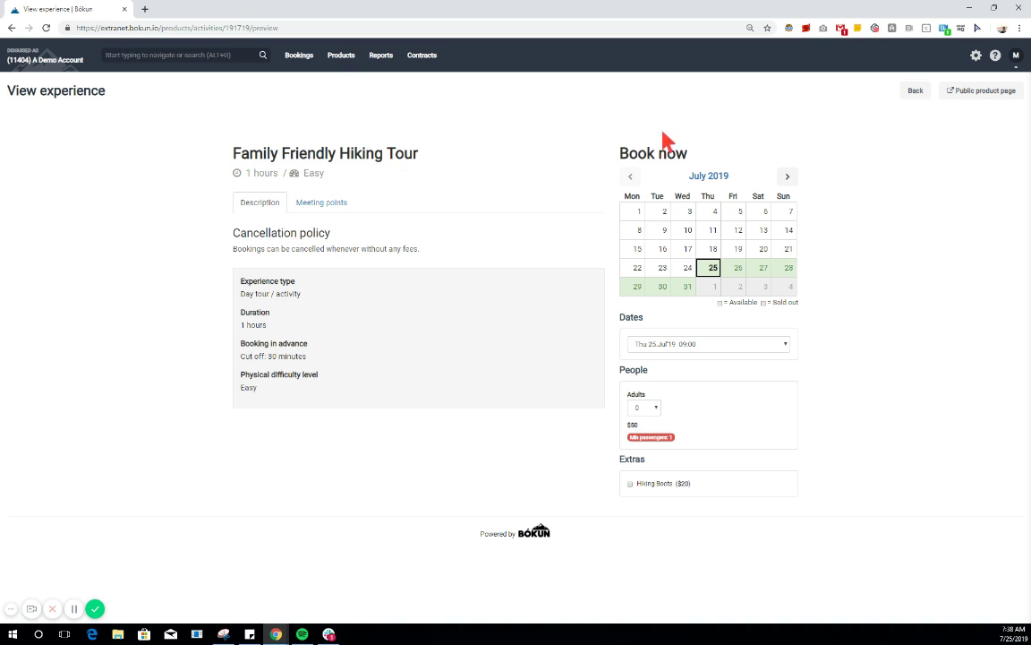
Check the start times offered in the preview for 16 August and 1 September 2019
click(787, 177)
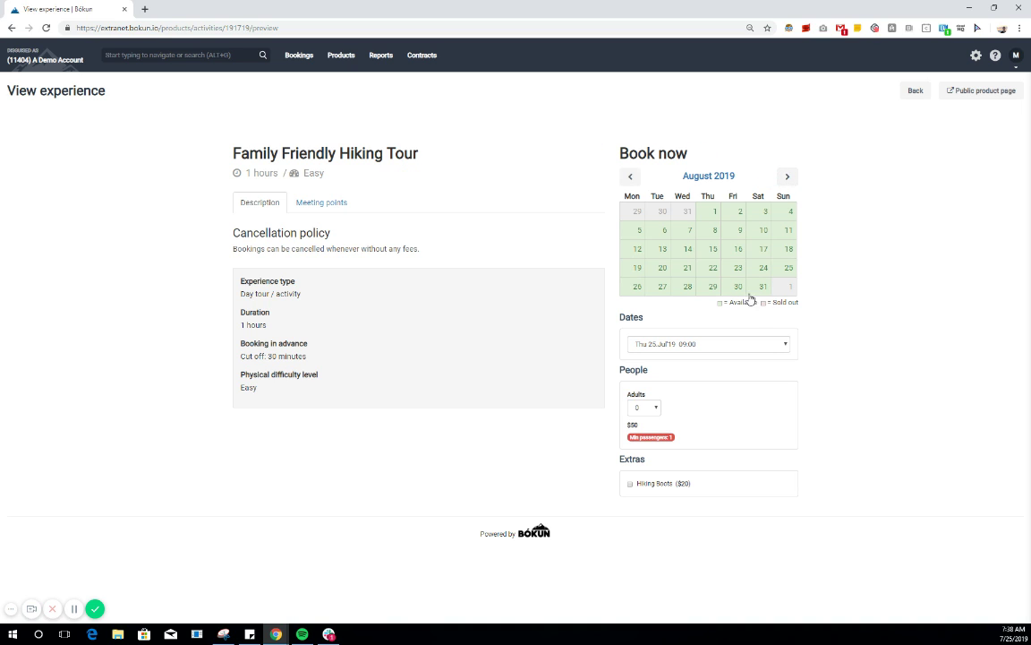
click(736, 249)
click(704, 343)
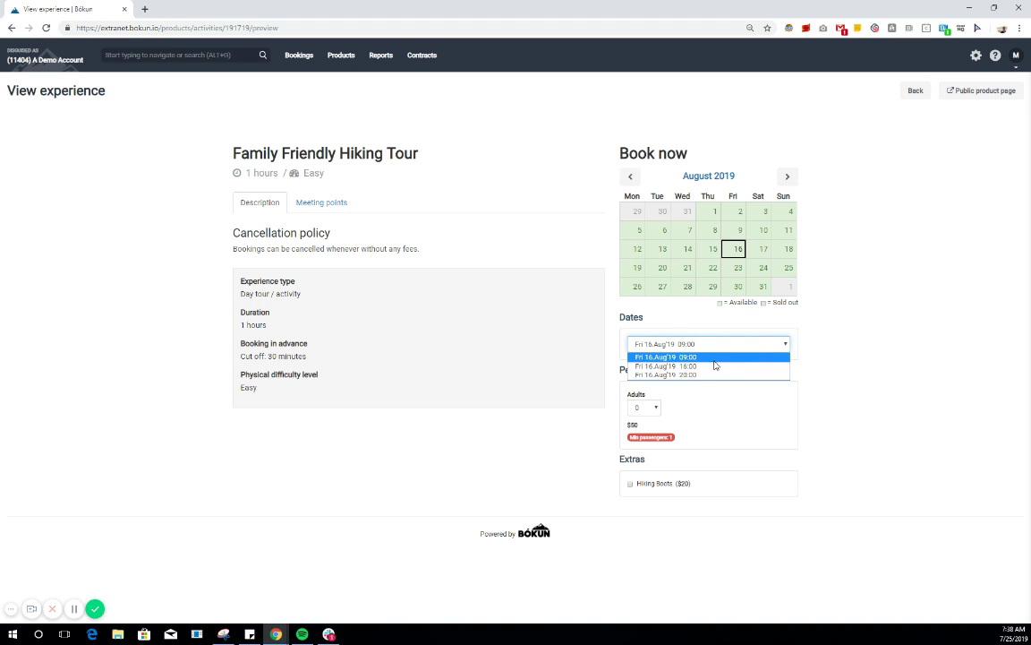
click(817, 340)
click(787, 176)
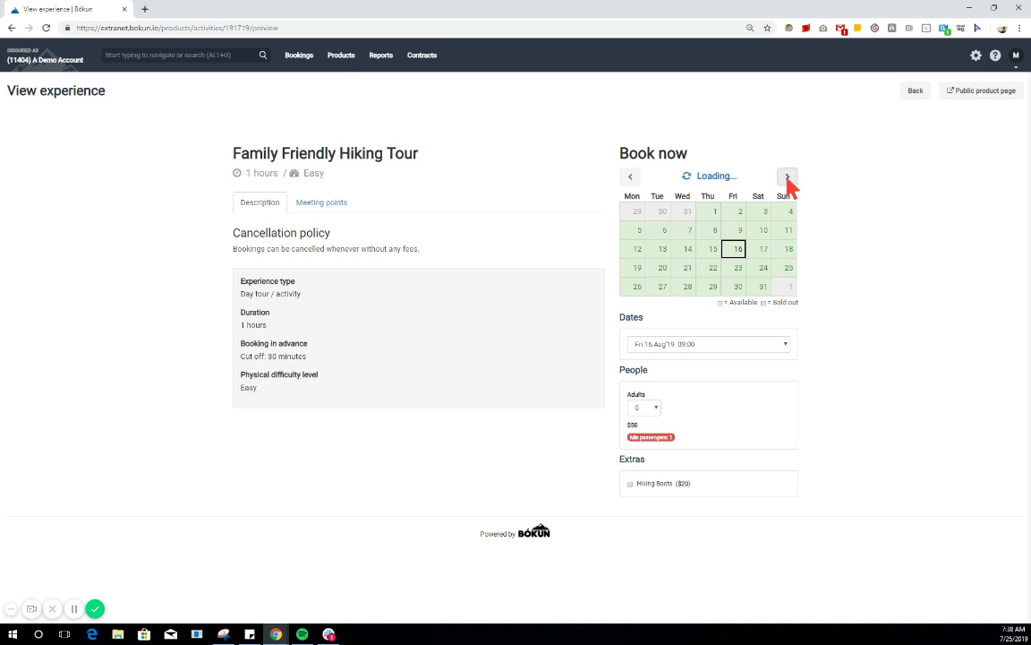
click(789, 213)
click(702, 361)
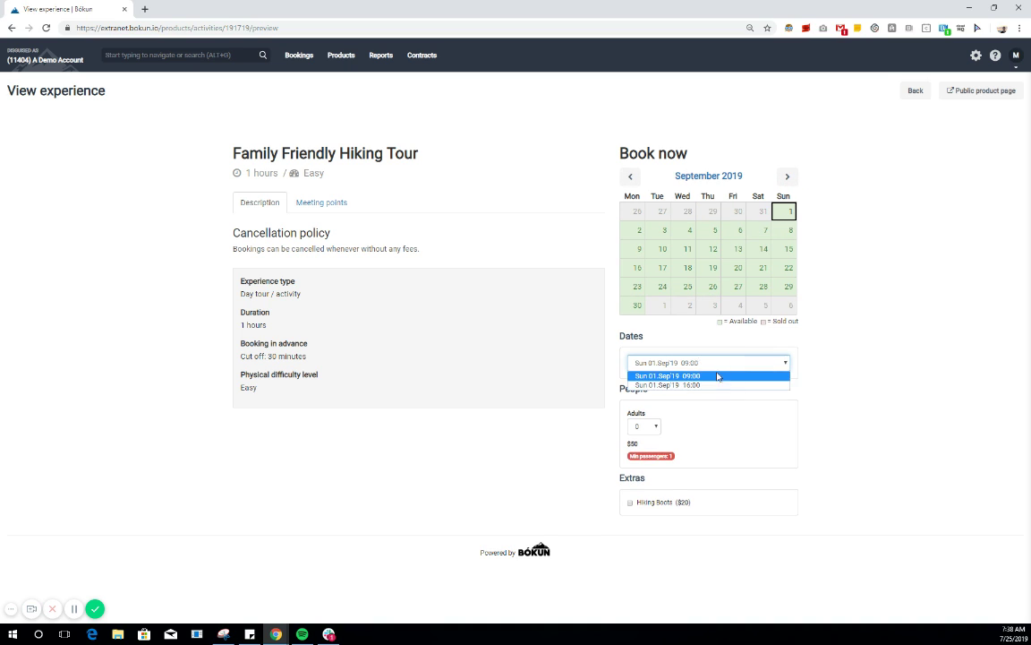
click(822, 375)
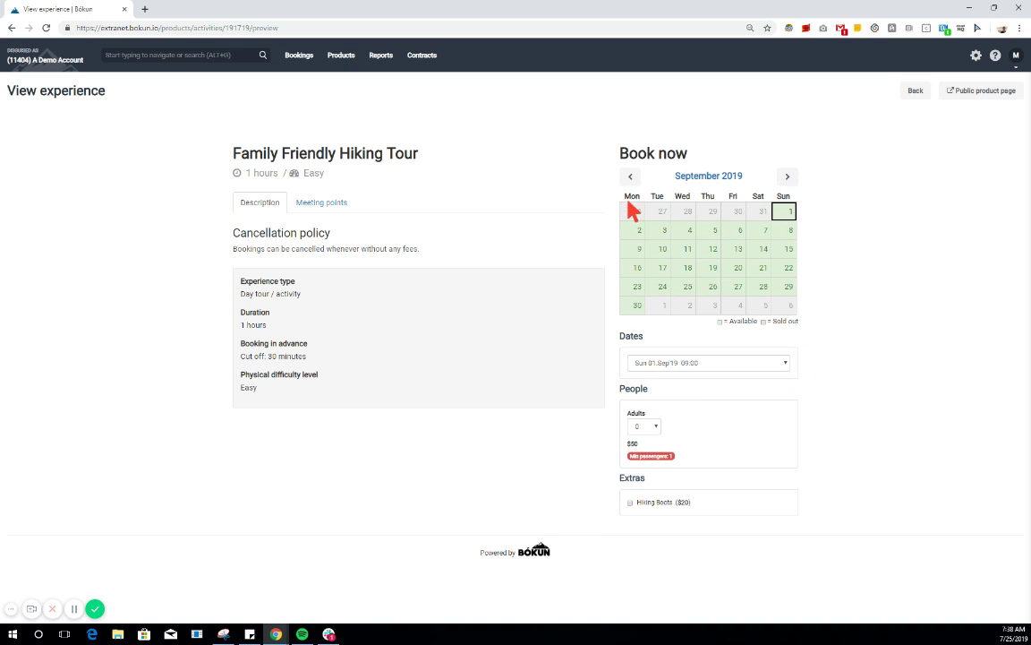
Select the 23 August 2019 departure at 20:00 for 3 adults in the booking preview
click(676, 235)
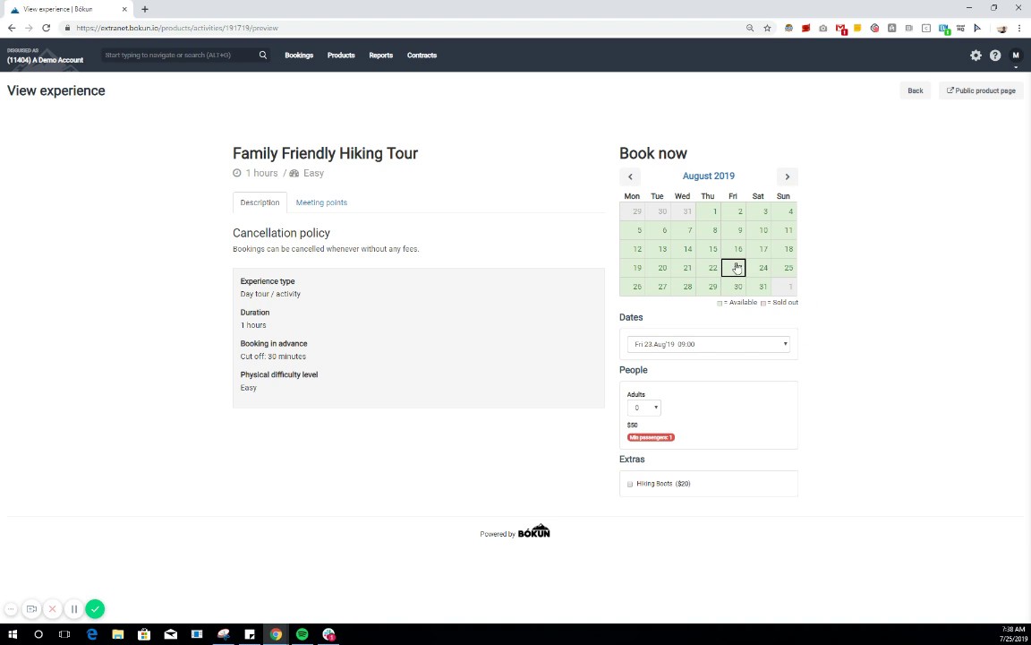
click(712, 345)
click(690, 373)
click(653, 409)
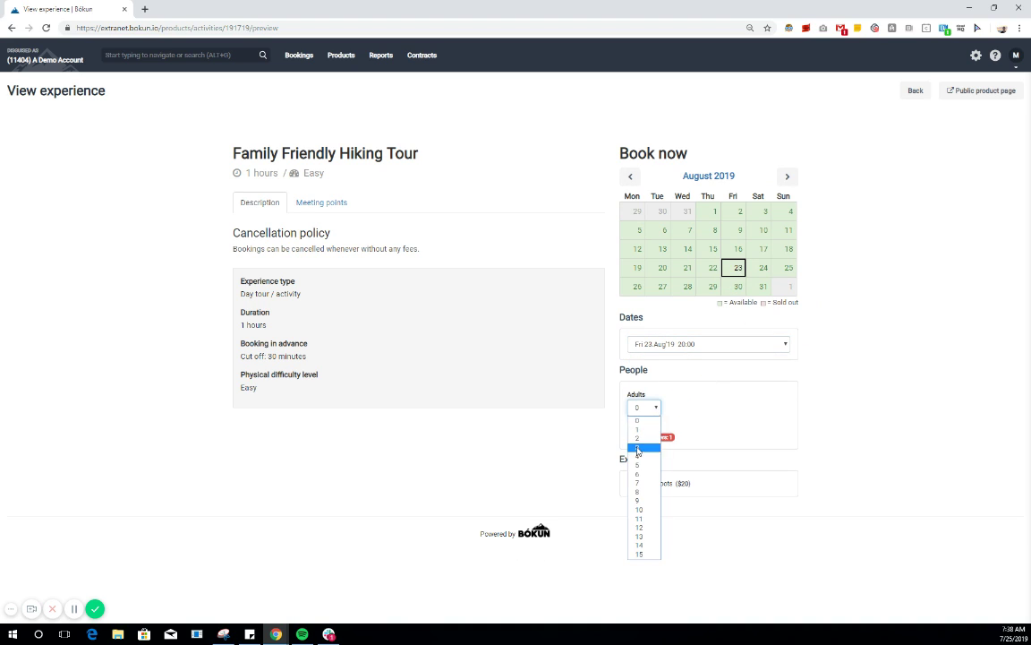
click(640, 447)
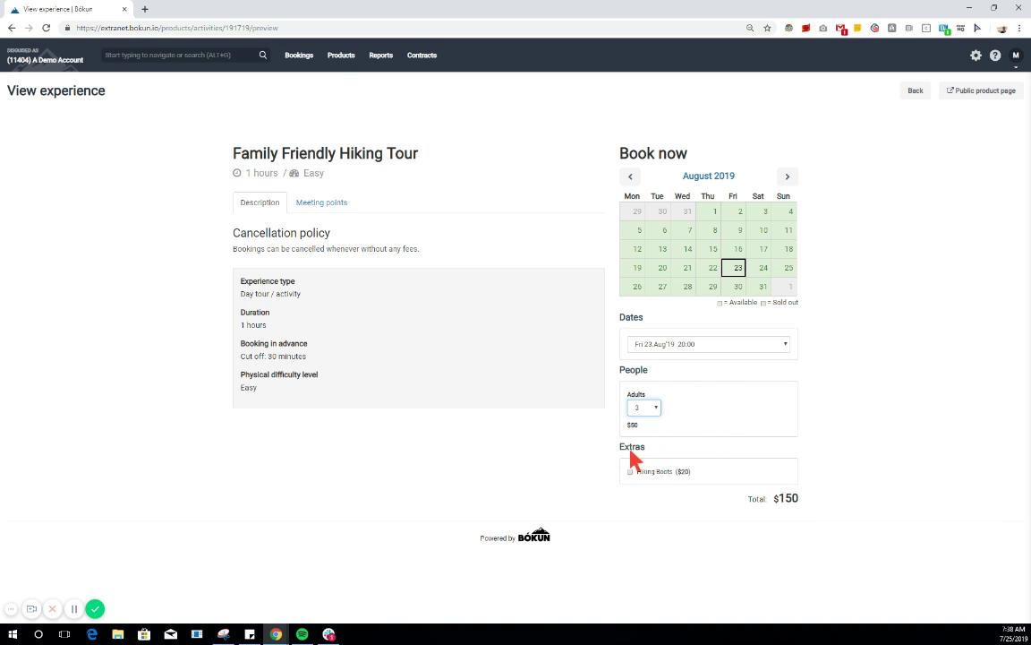
Include the Hiking Boots extra in the previewed booking for 1 adult
click(630, 472)
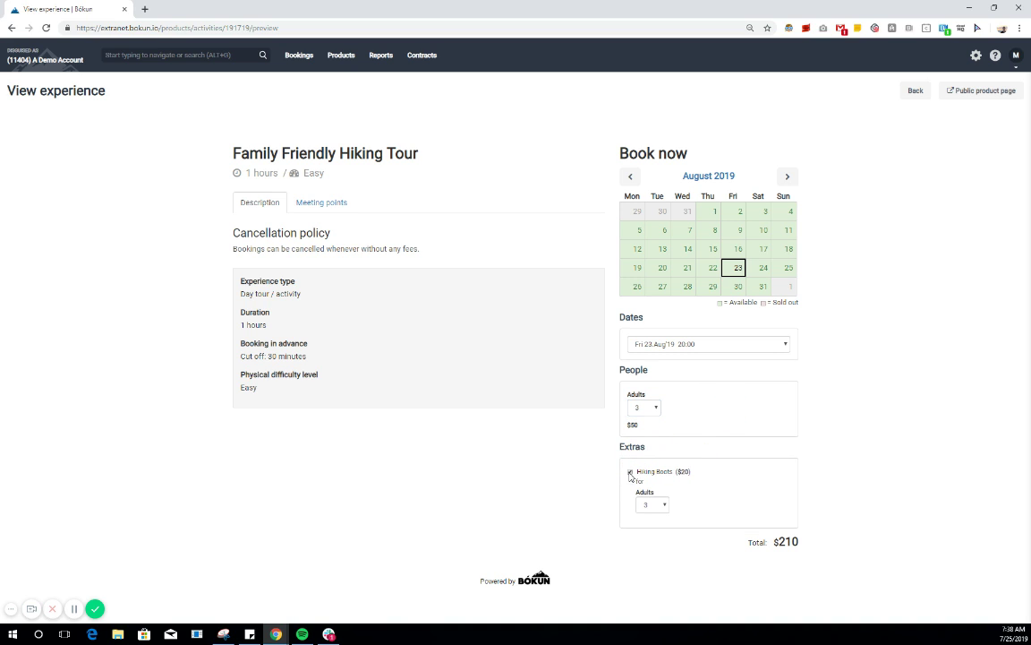
click(665, 504)
click(662, 518)
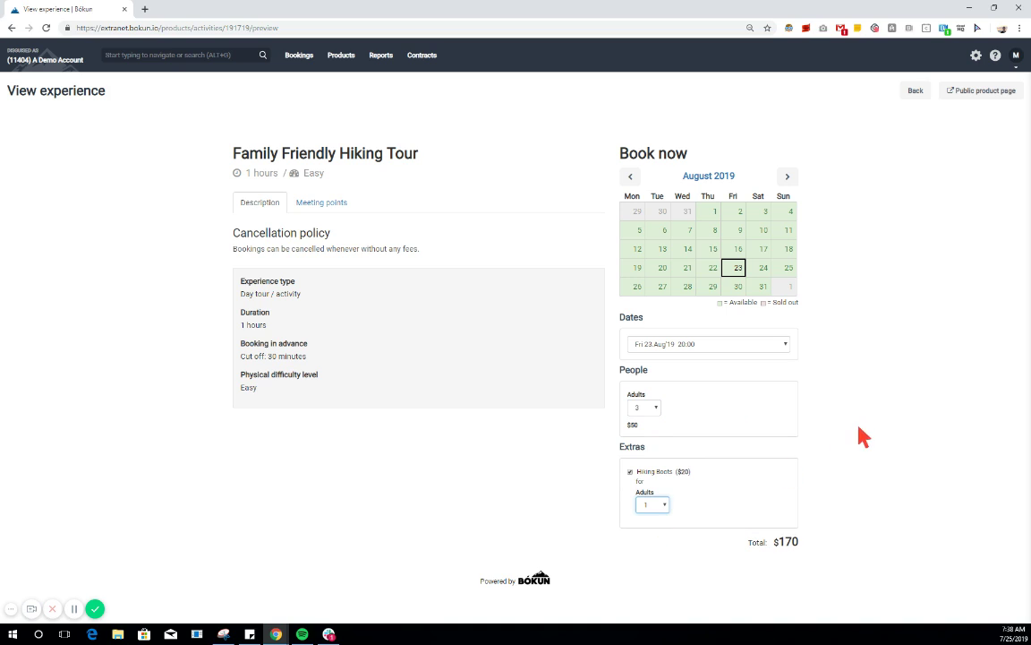